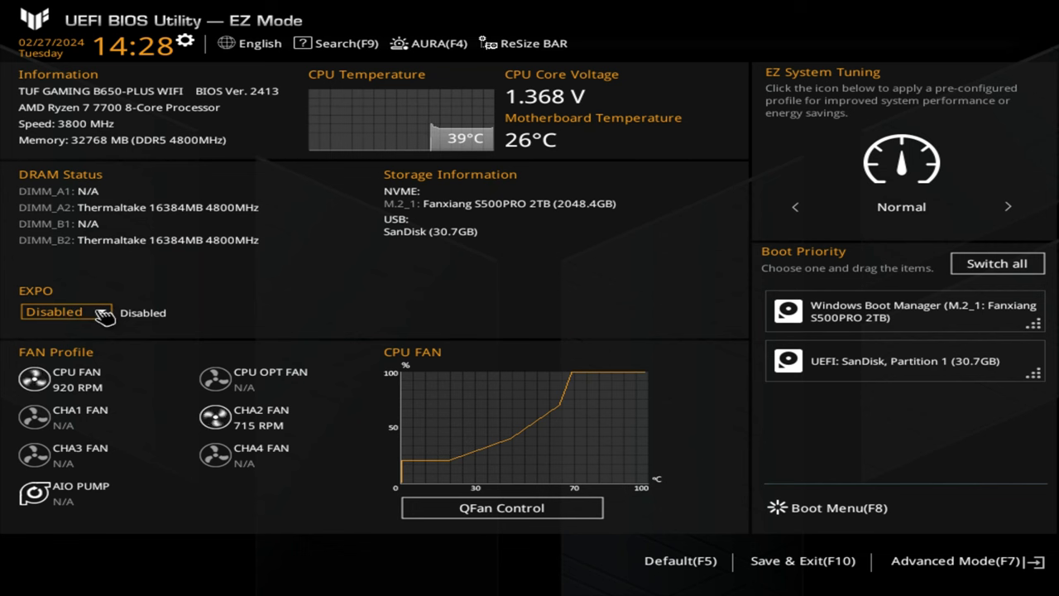
left_click(102, 313)
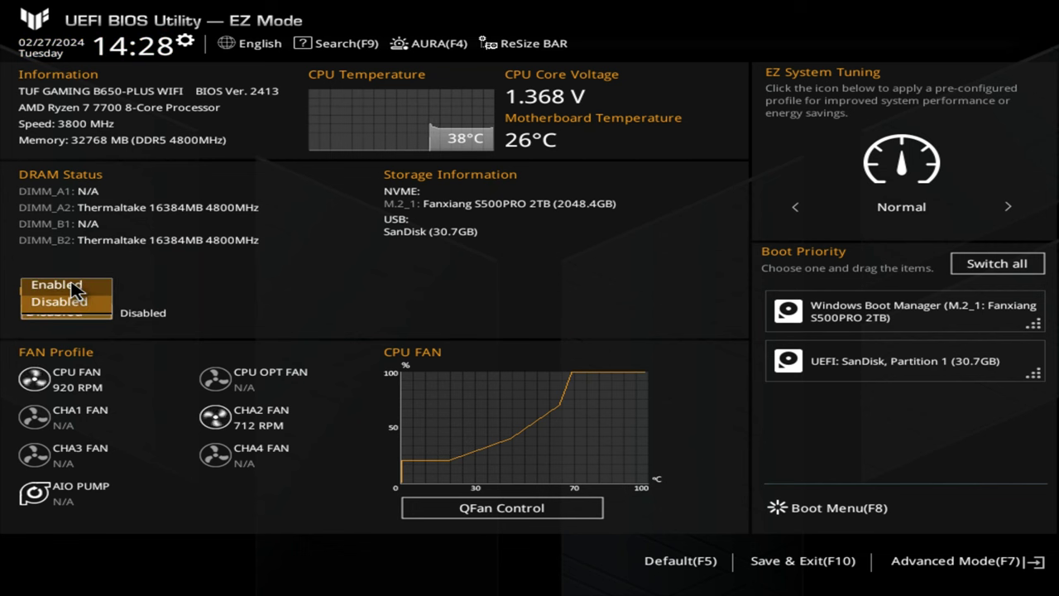
left_click(72, 285)
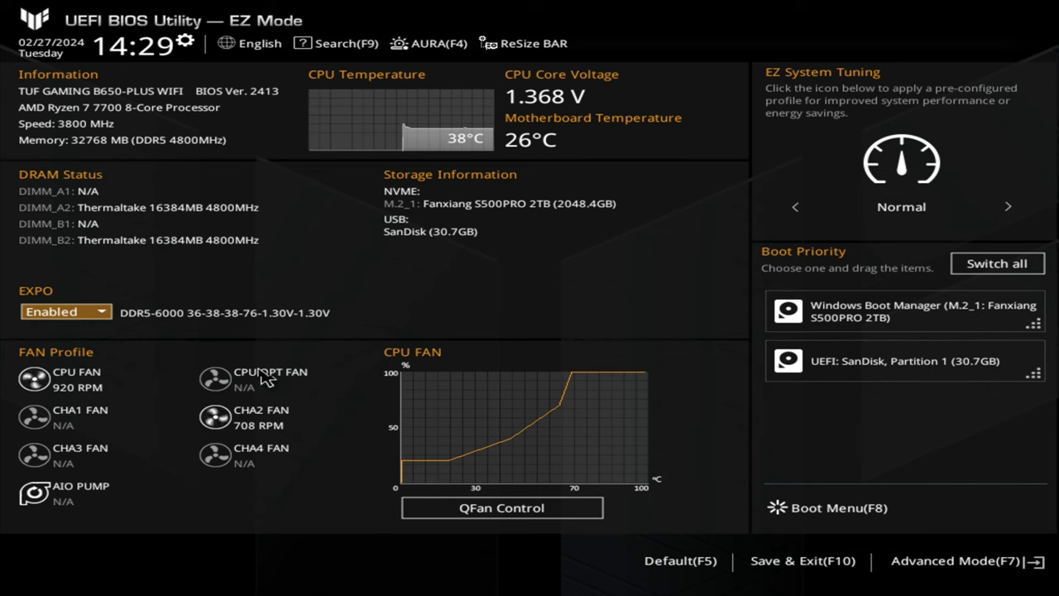
Open Q-Fan Control and review the CHA1, CHA2 and CHA4 fan curves and the control modes available for CHA4
left_click(505, 512)
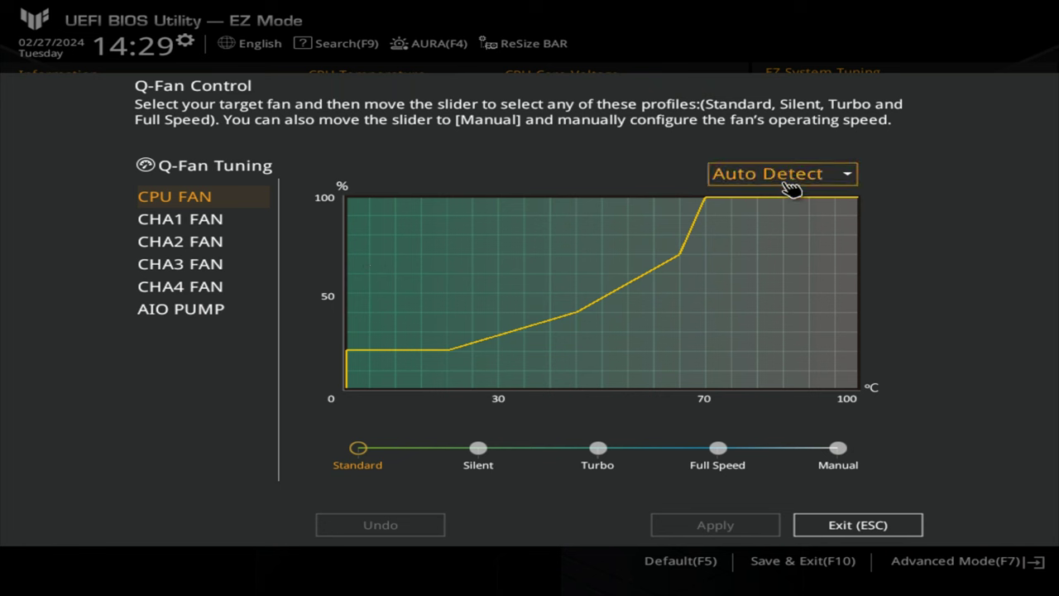
left_click(220, 229)
left_click(220, 250)
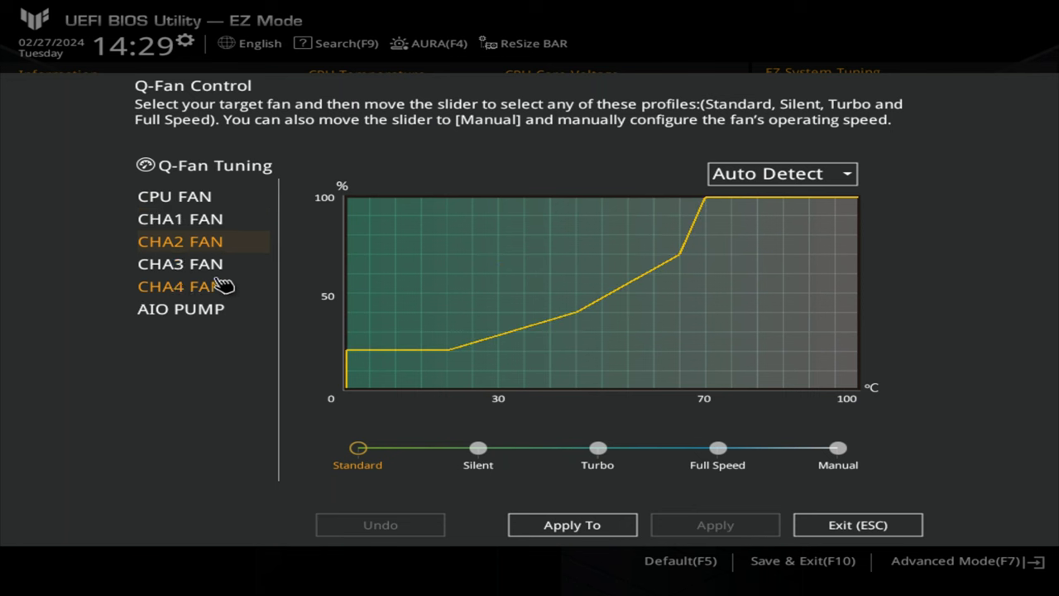
left_click(220, 289)
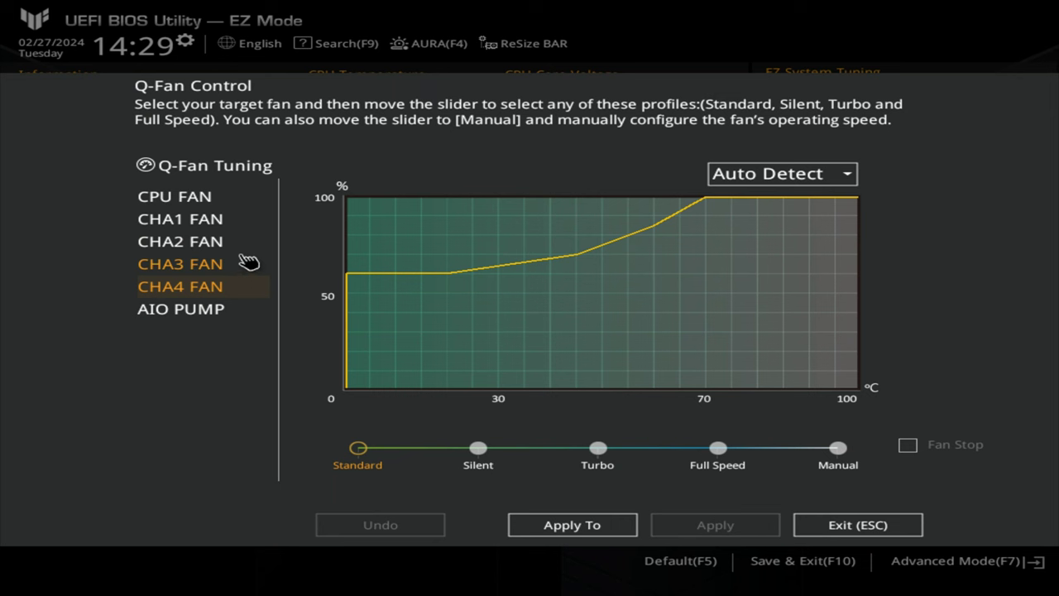
left_click(732, 176)
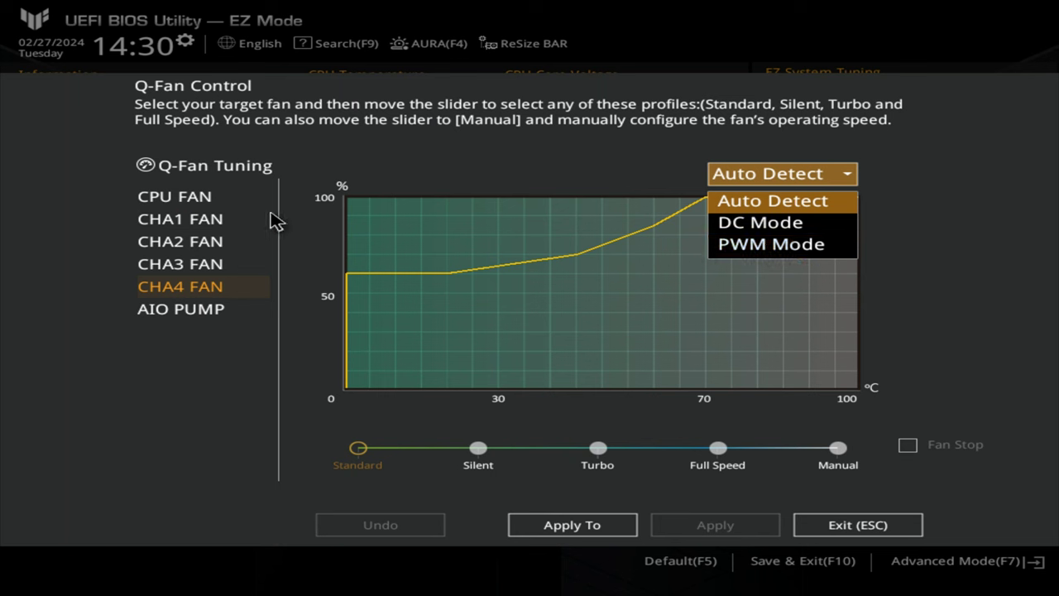
Set the CPU fan's control mode to PWM Mode in Q-Fan Control
left_click(216, 199)
left_click(708, 178)
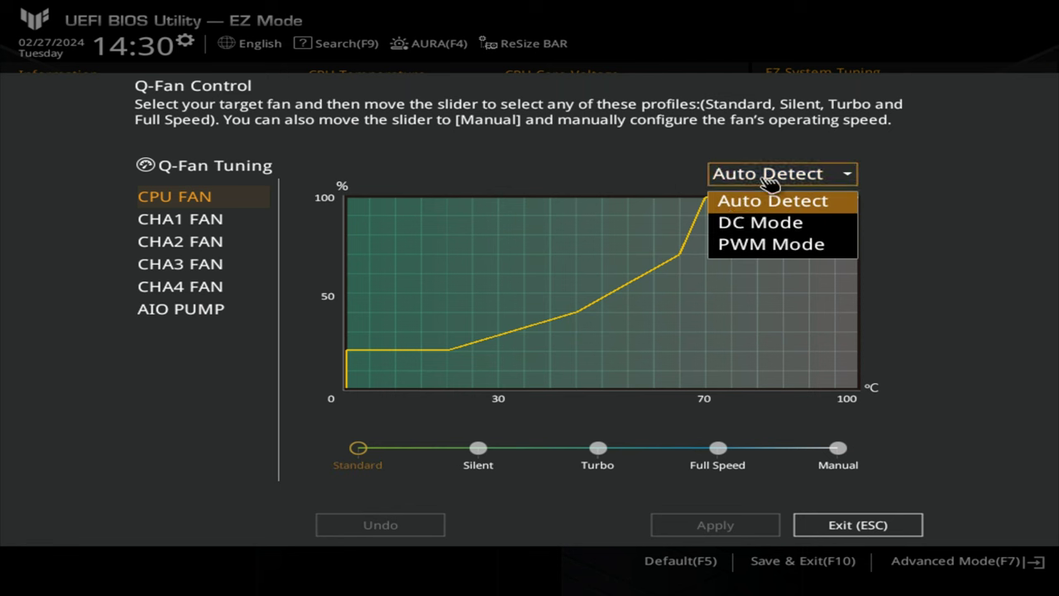
left_click(740, 248)
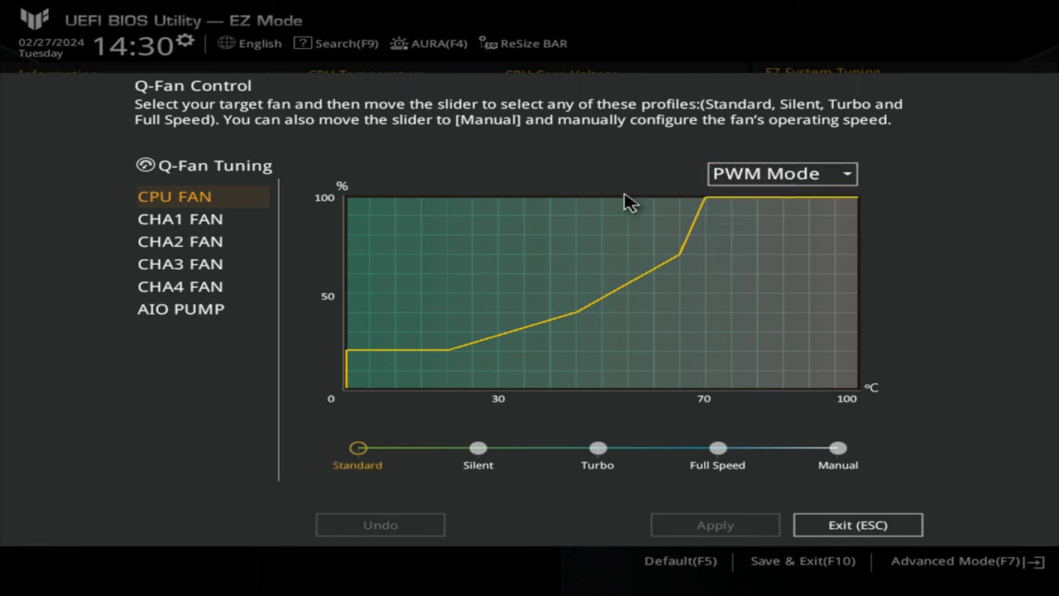
left_click(759, 173)
left_click(724, 248)
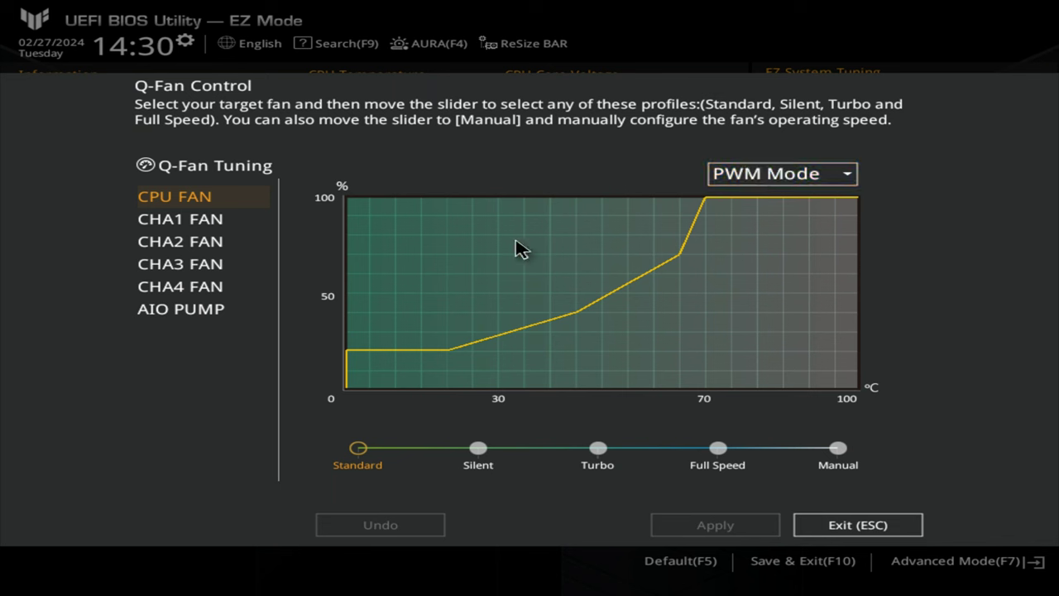
Inspect the CHA1 fan and AIO pump profiles, keeping the pump's control mode at Auto Detect
left_click(207, 222)
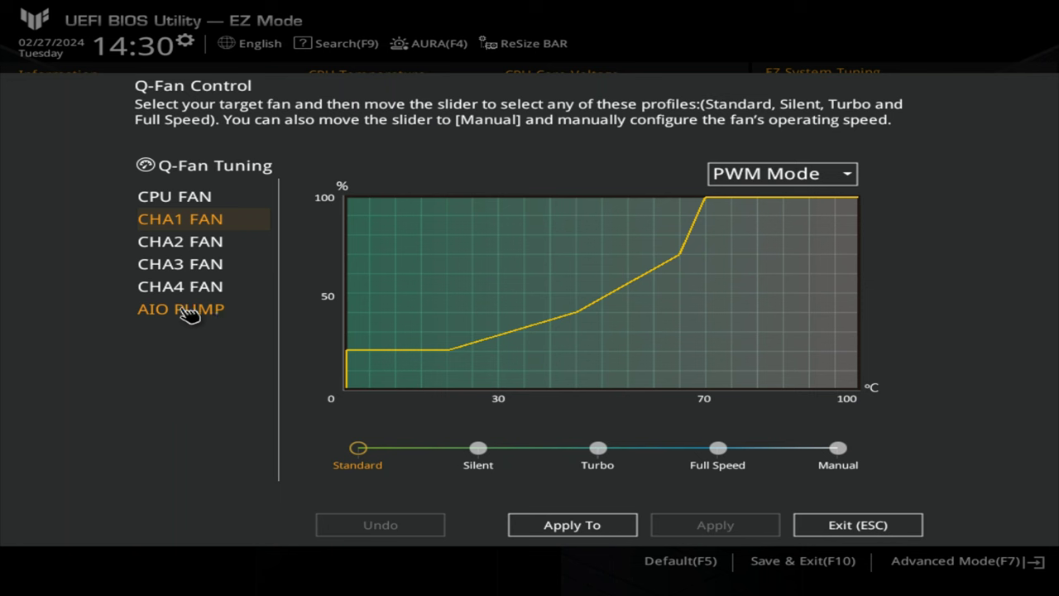
left_click(190, 312)
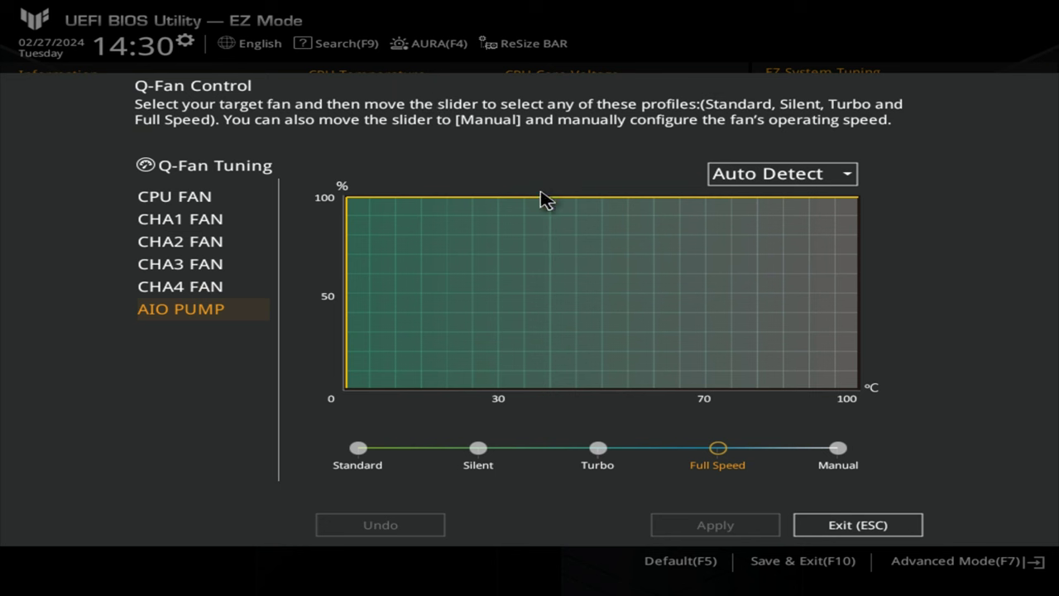
left_click(744, 179)
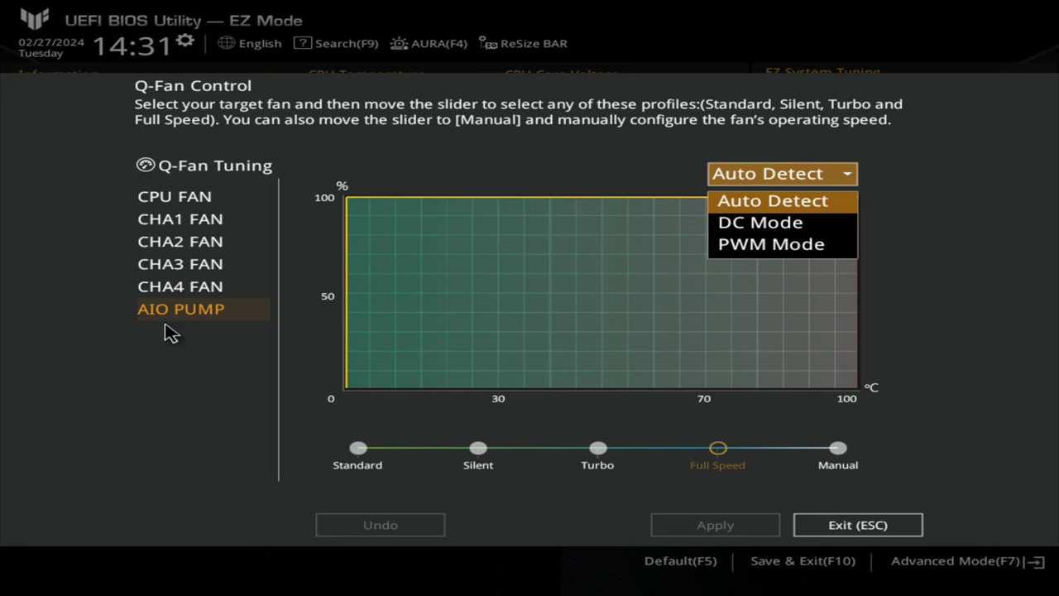
left_click(780, 208)
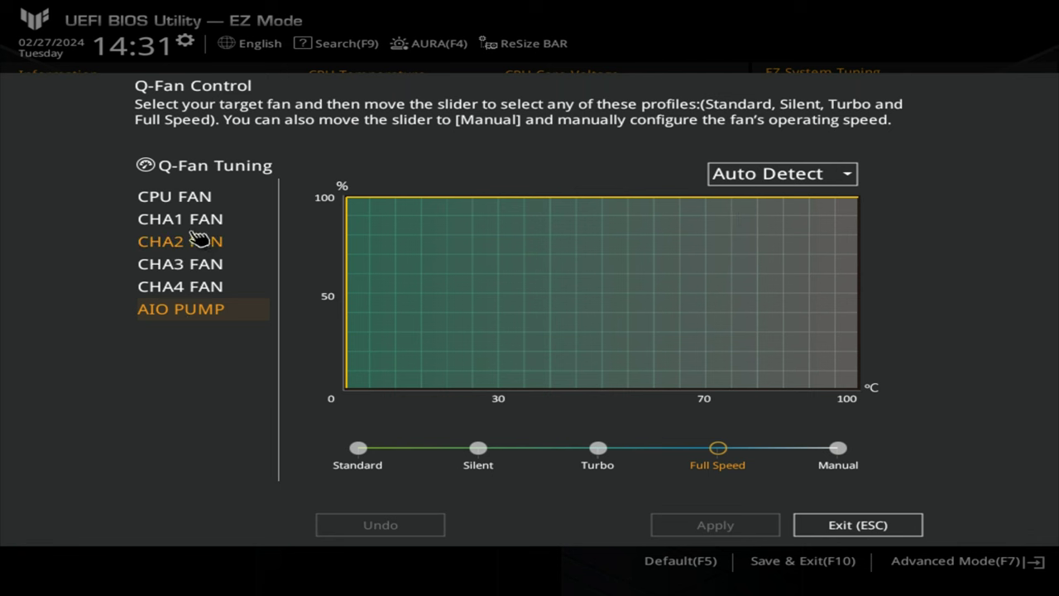
Apply a Manual CPU fan curve with the second point moved to about 51 °C and 37%, and leave Q-Fan Control
left_click(195, 202)
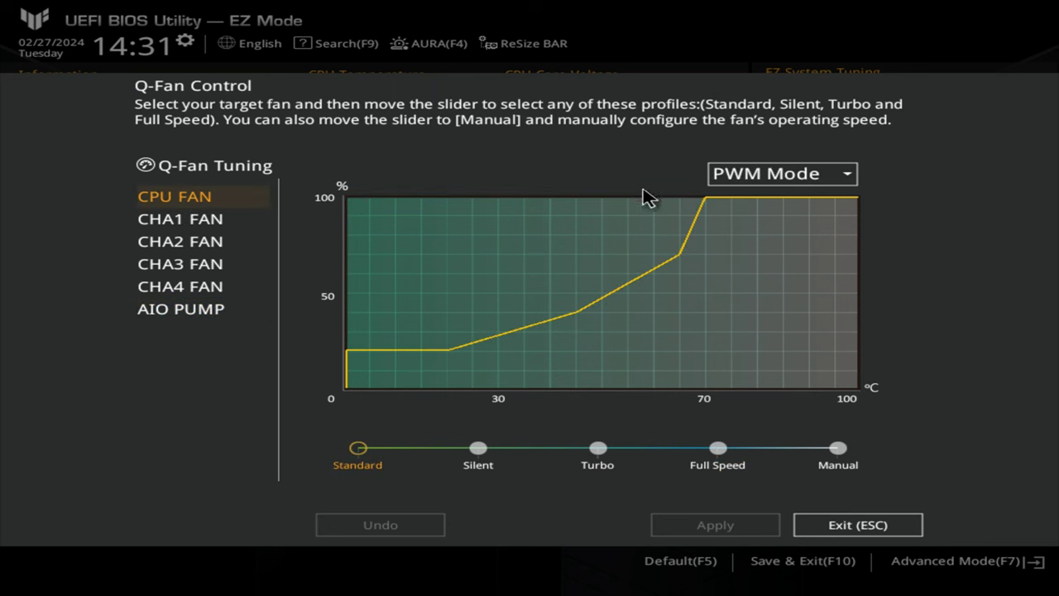
left_click(839, 449)
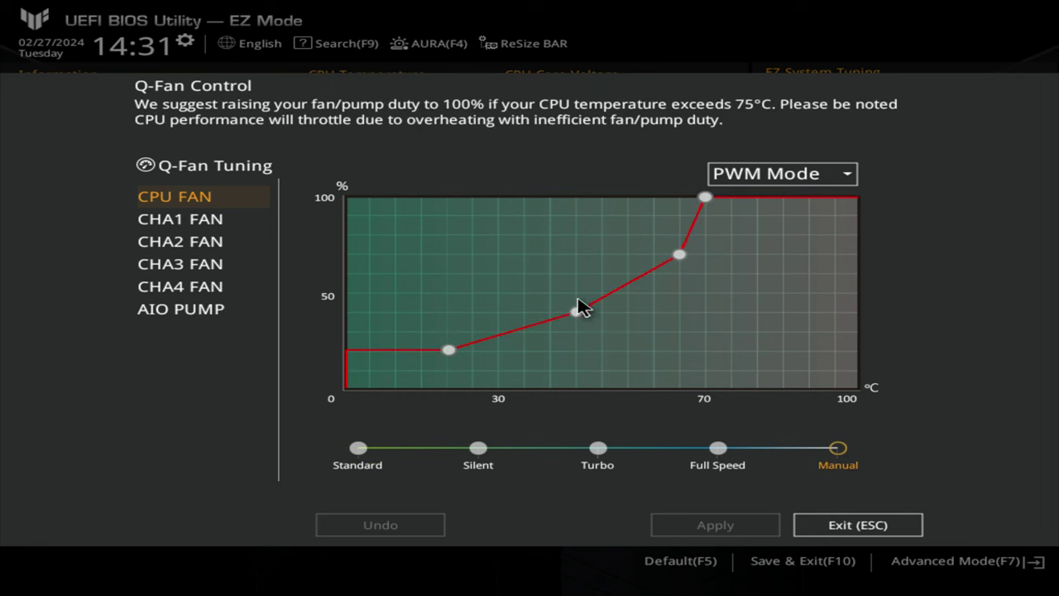
mouse_move(578, 315)
left_click_drag(578, 315, 610, 320)
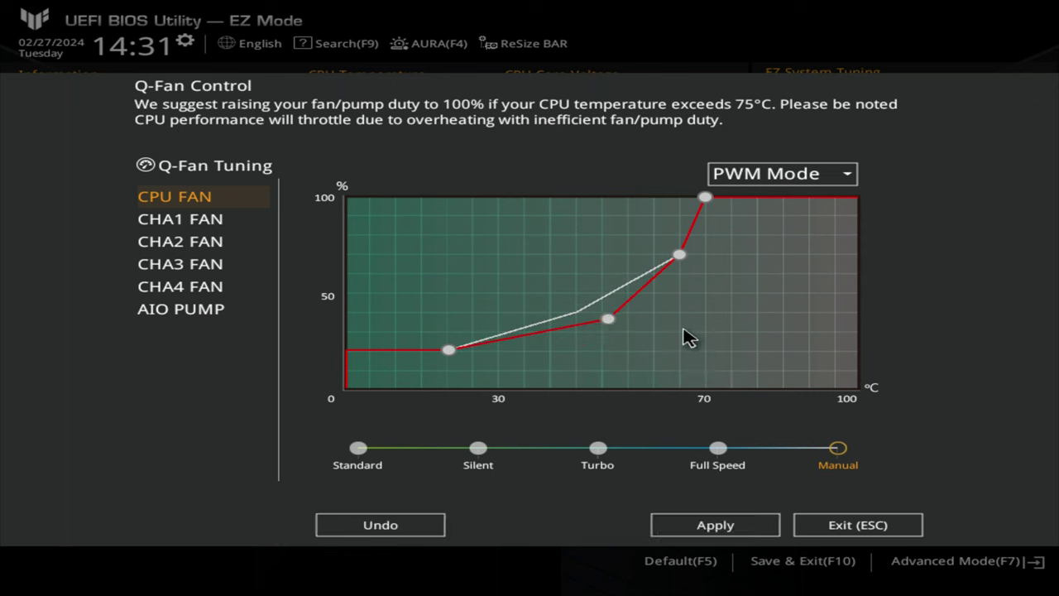
left_click(712, 531)
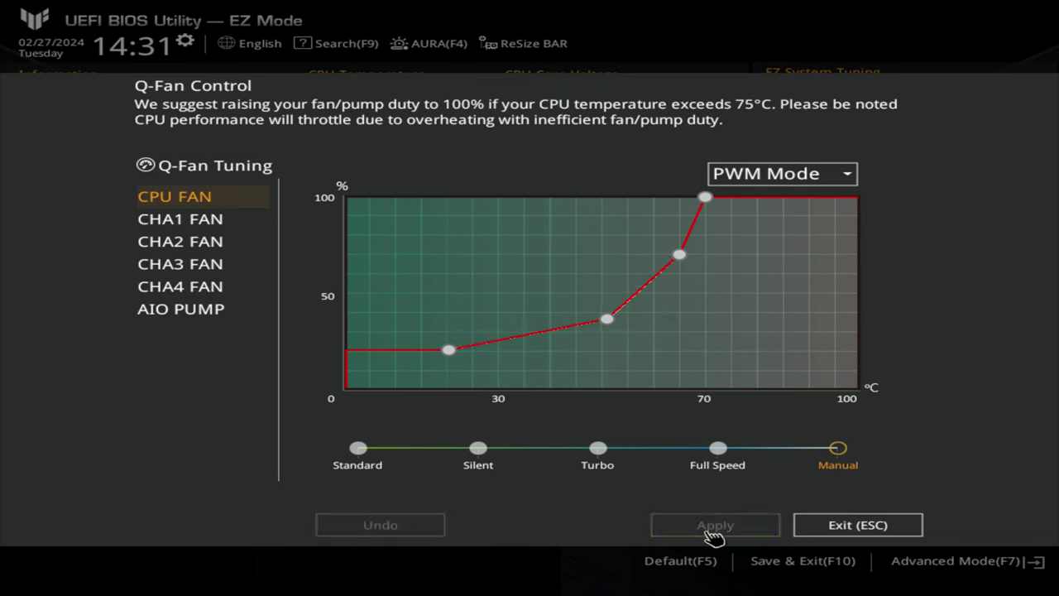
left_click(840, 527)
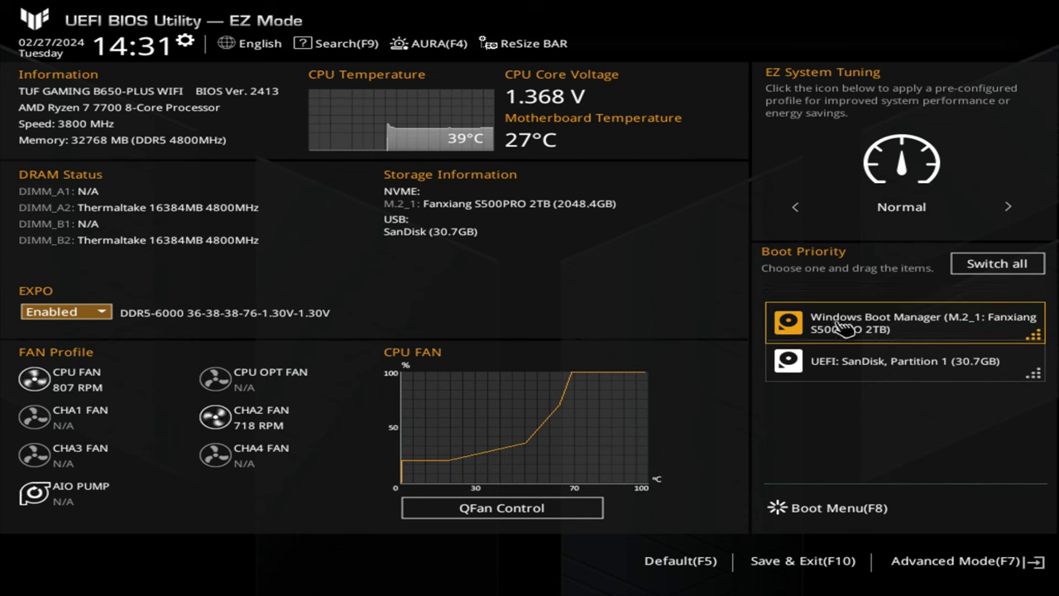
Try reordering the Windows Boot Manager and SanDisk entries in the boot priority list
left_click_drag(841, 310, 840, 409)
left_click_drag(840, 364, 867, 303)
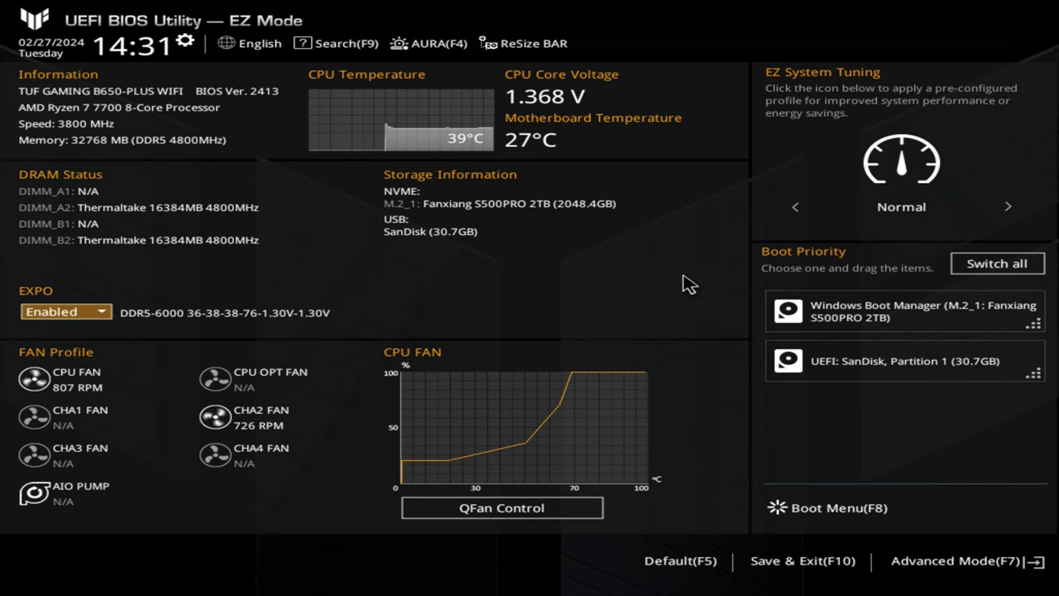
left_click(839, 314)
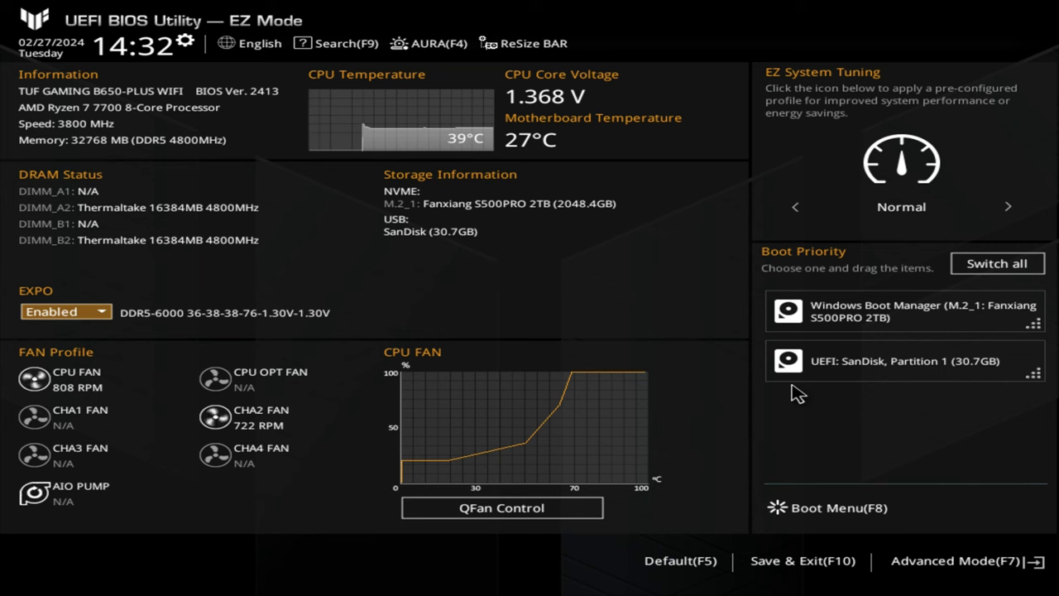
In Advanced Mode, search the settings for "csm", keep Launch CSM set to Disabled, and leave the search
left_click(937, 566)
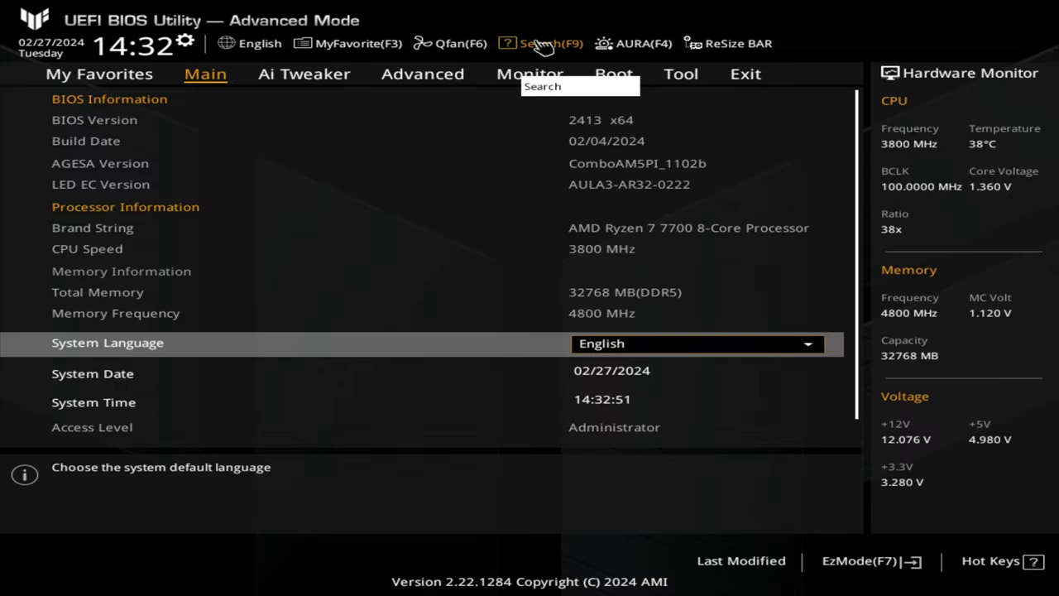
left_click(542, 46)
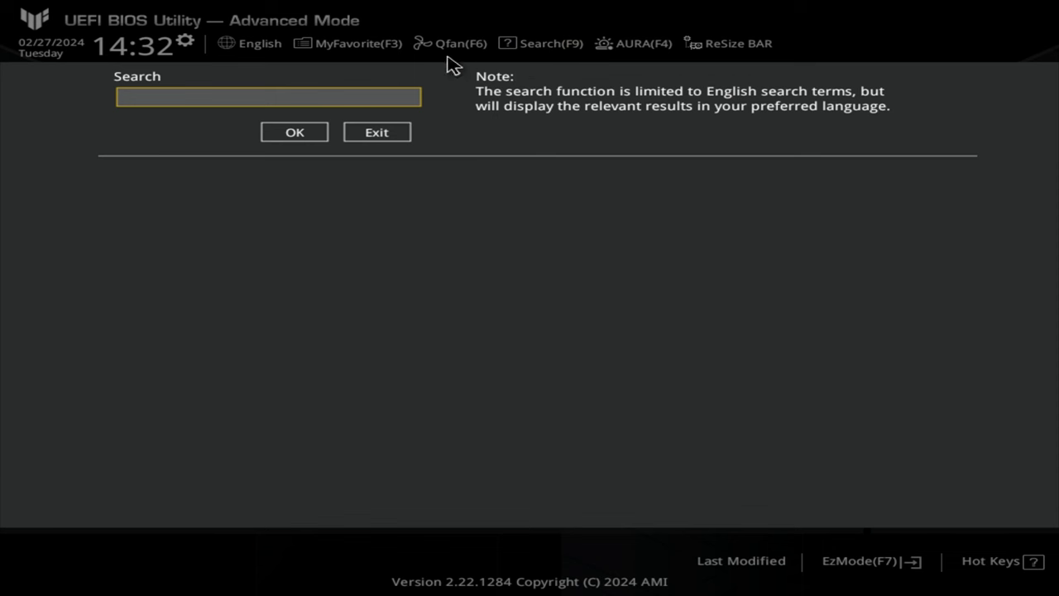
left_click(302, 103)
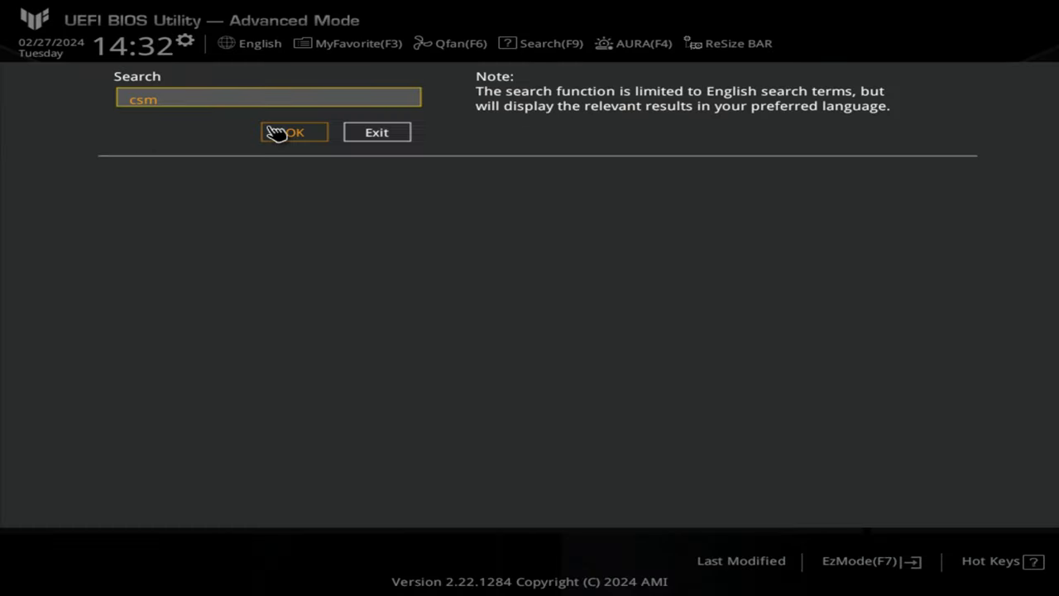
left_click(507, 288)
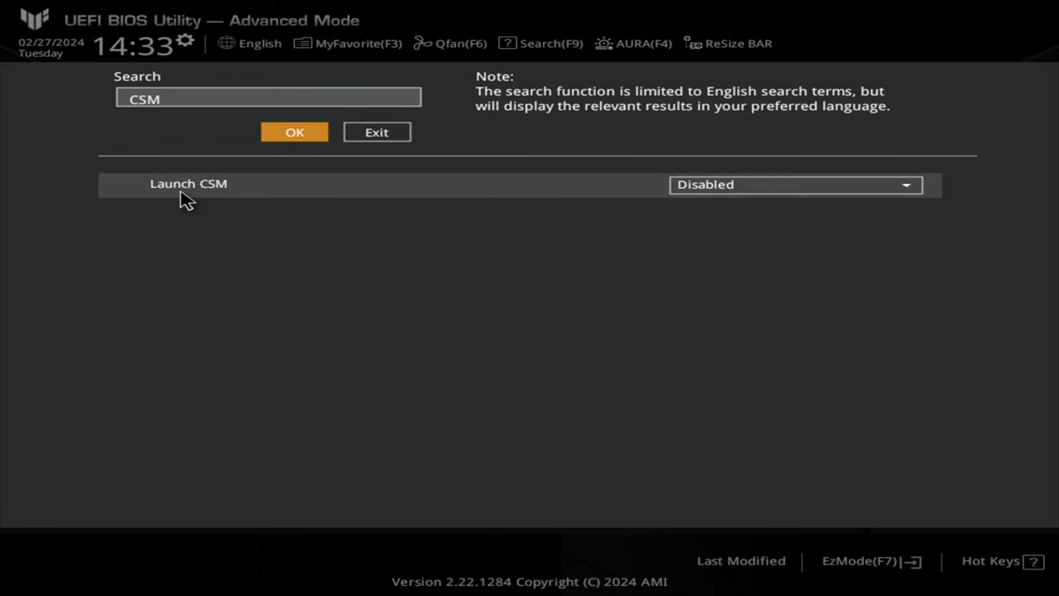
left_click(739, 192)
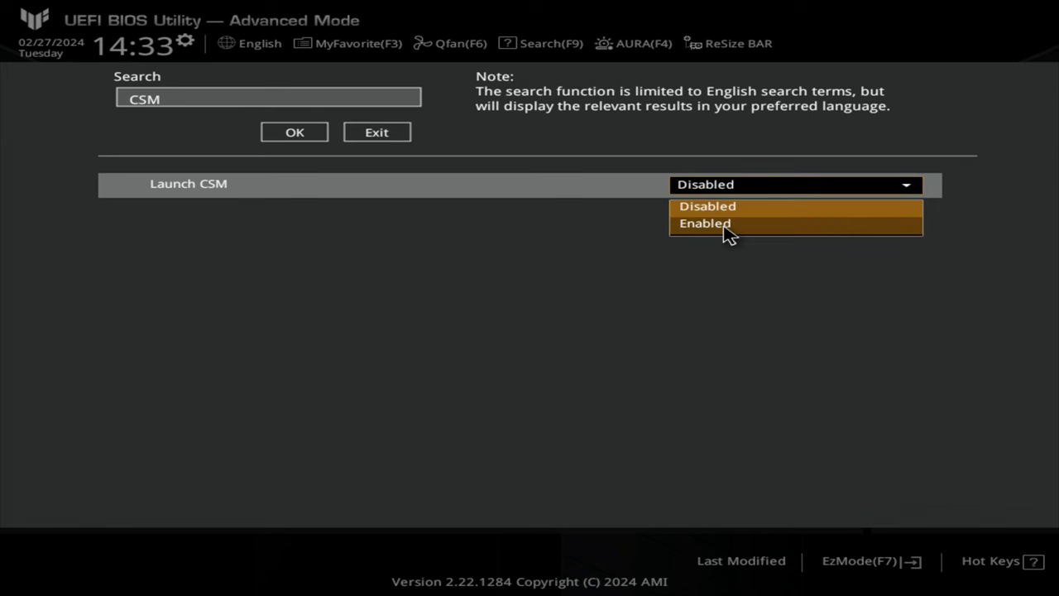
left_click(695, 209)
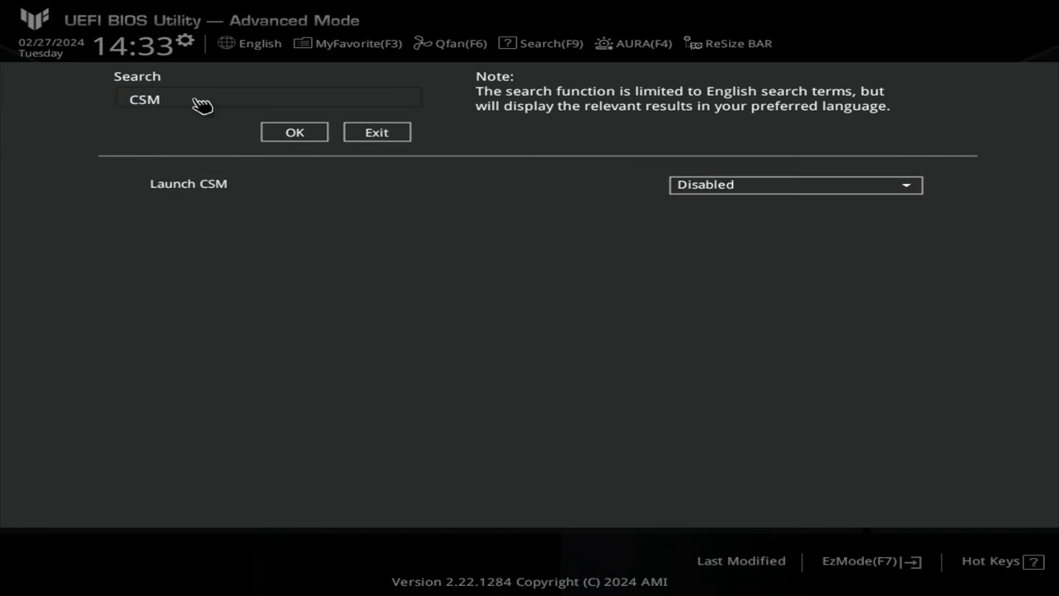
left_click(149, 104)
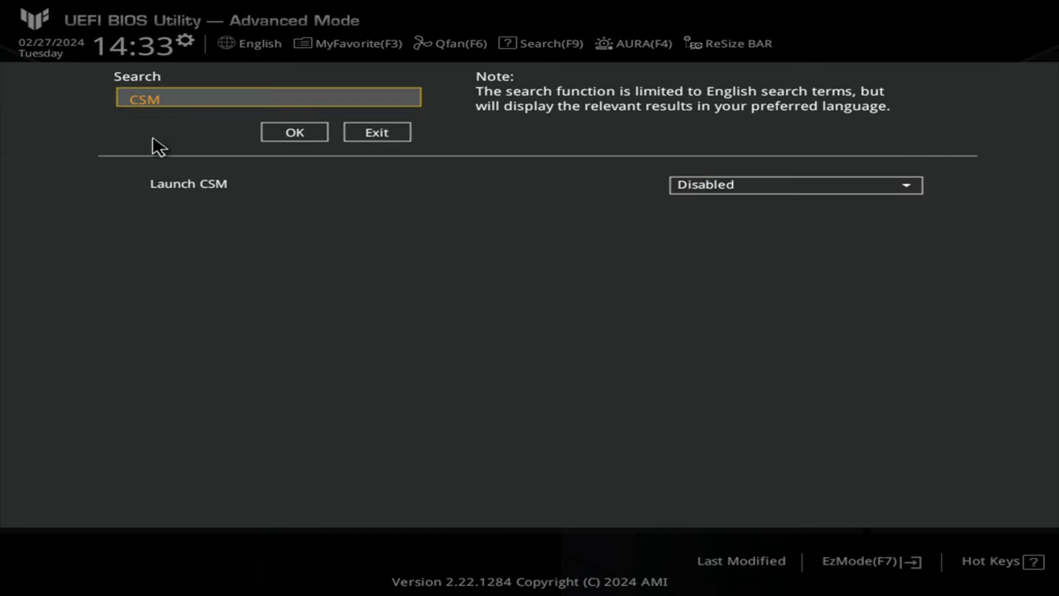
left_click(387, 134)
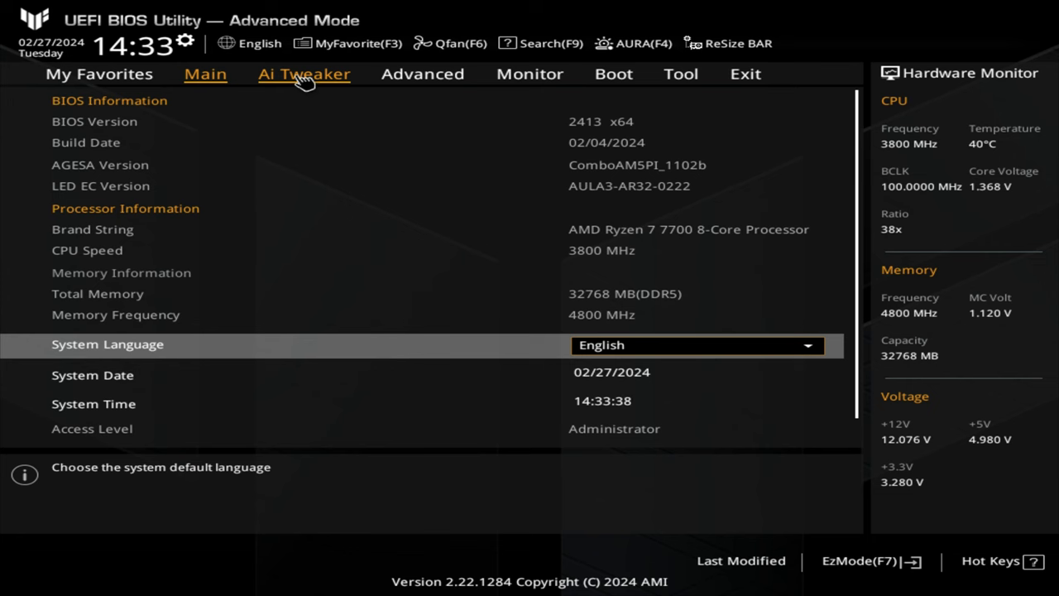
Set Memory Context Restore to Enabled in the Ai Tweaker DRAM timing settings
left_click(303, 79)
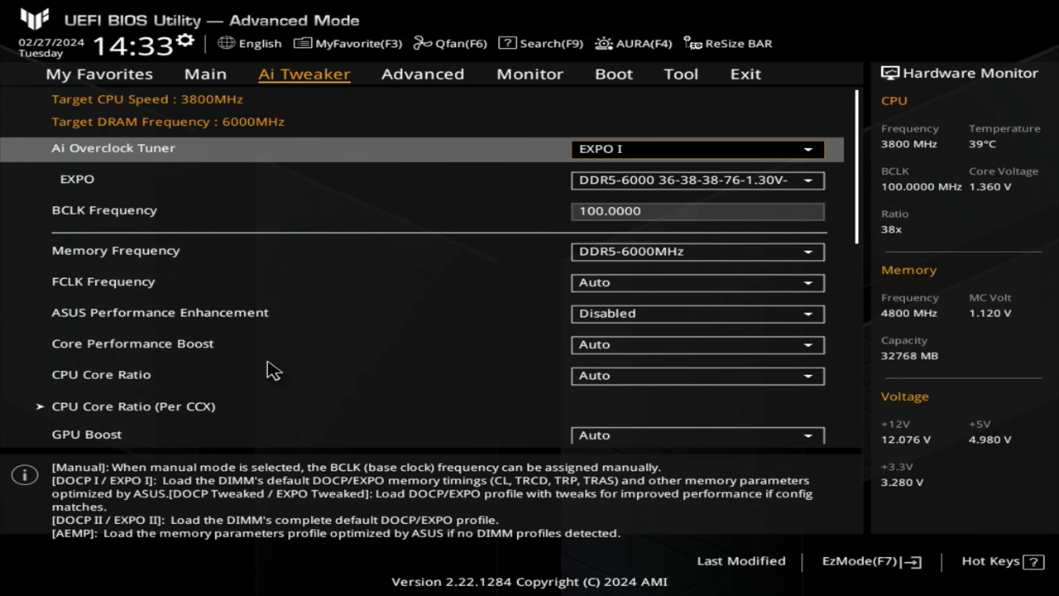
key("Down")
key("Down")
key("Down")
key("Down")
key("Down")
key("Down")
key("Down")
key("Down")
key("Down")
key("Down")
key("Down")
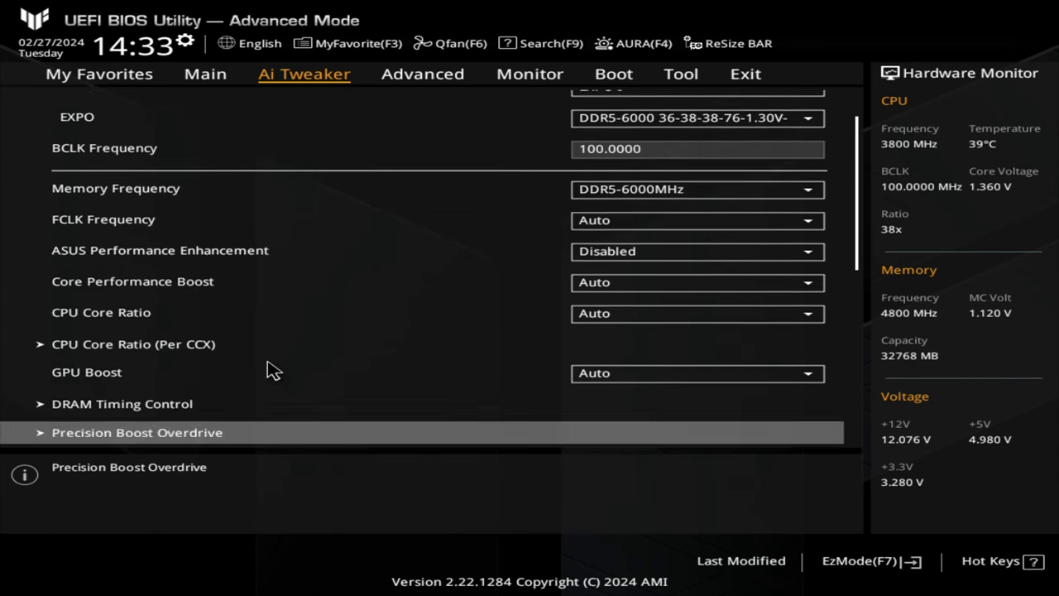
key("Down")
key("Down")
key("Down")
key("Down")
key("Down")
key("Down")
key("Down")
key("Down")
key("Down")
key("Down")
key("Down")
key("Down")
key("Down")
key("Down")
key("Down")
key("Down")
key("Down")
key("Down")
key("Down")
key("Down")
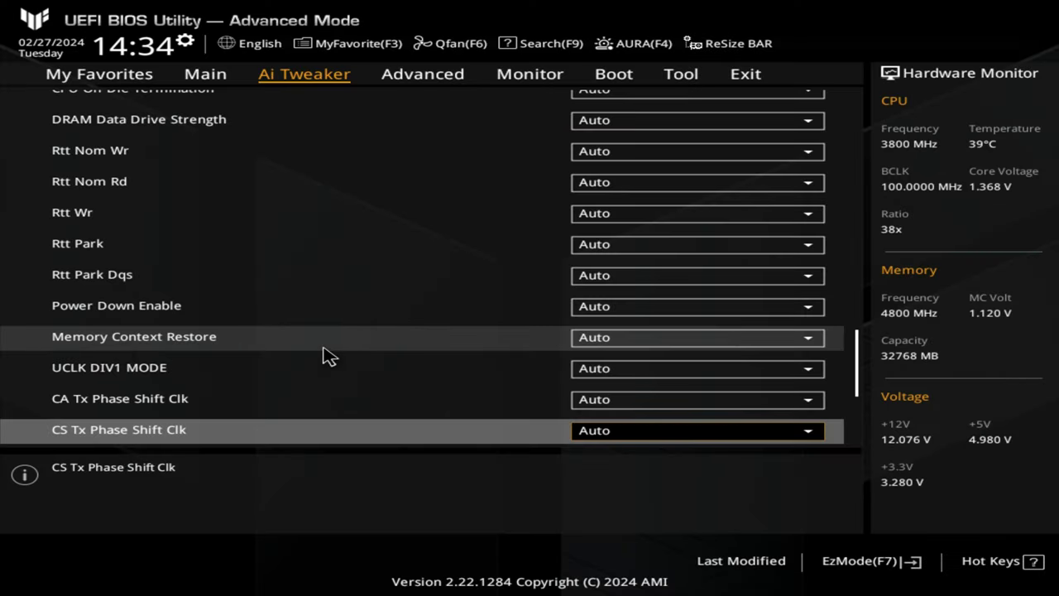
left_click(598, 339)
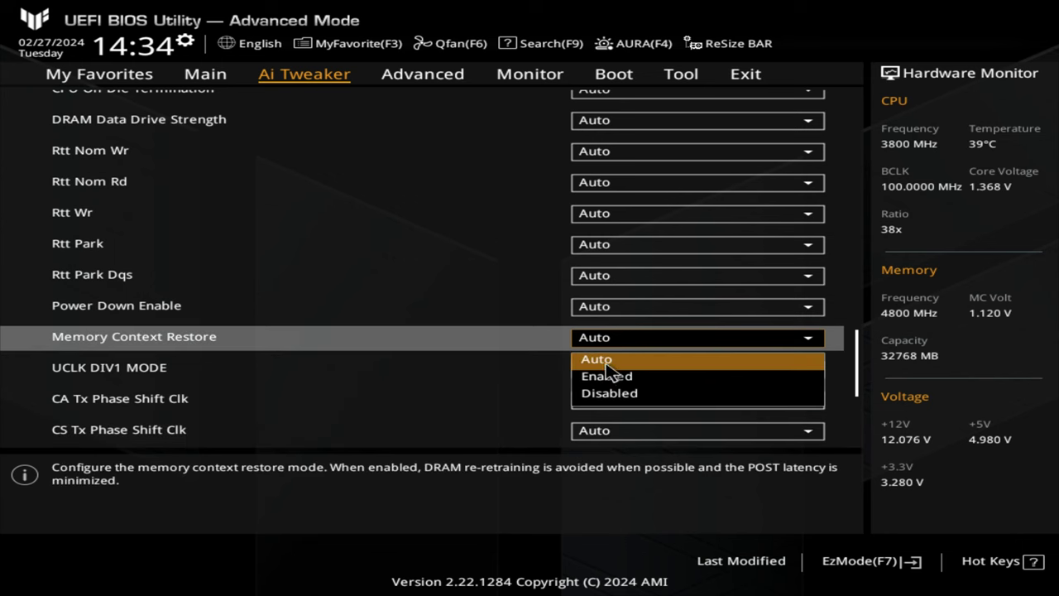
left_click(606, 379)
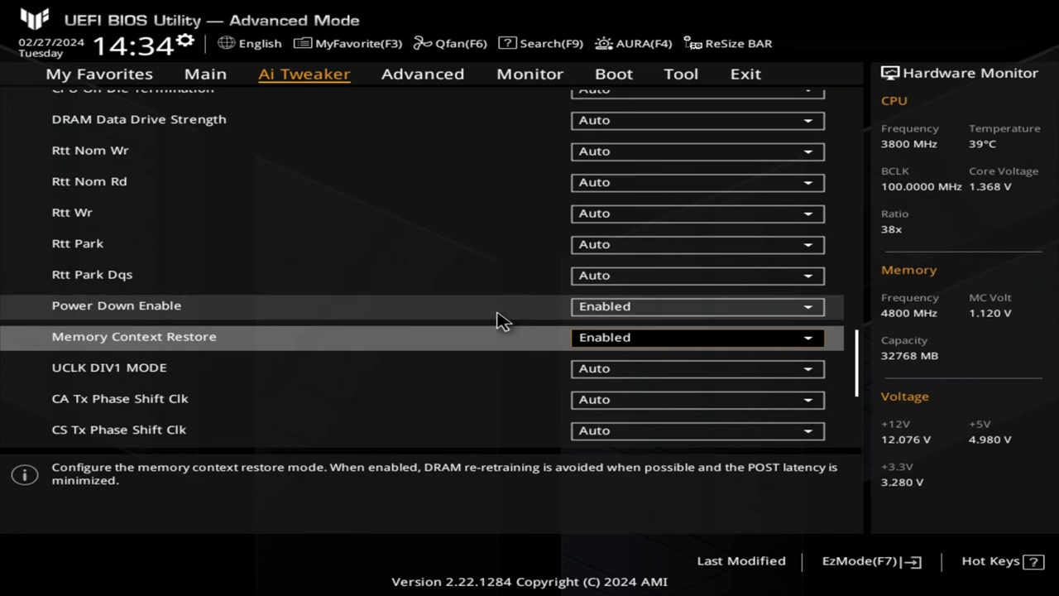
Open the Trusted Computing settings within the Advanced section
key("Right")
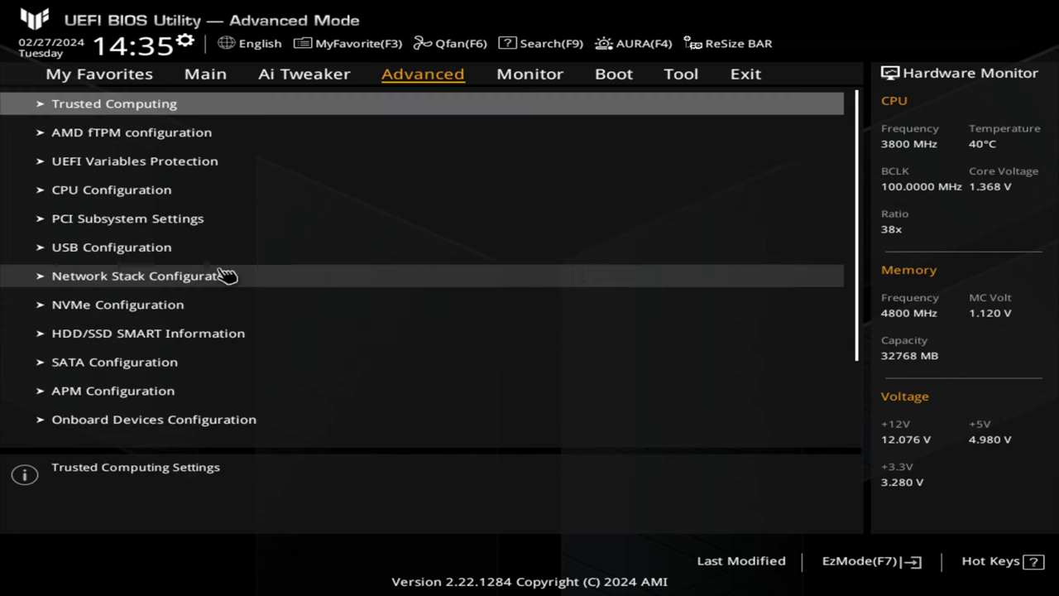
left_click(120, 107)
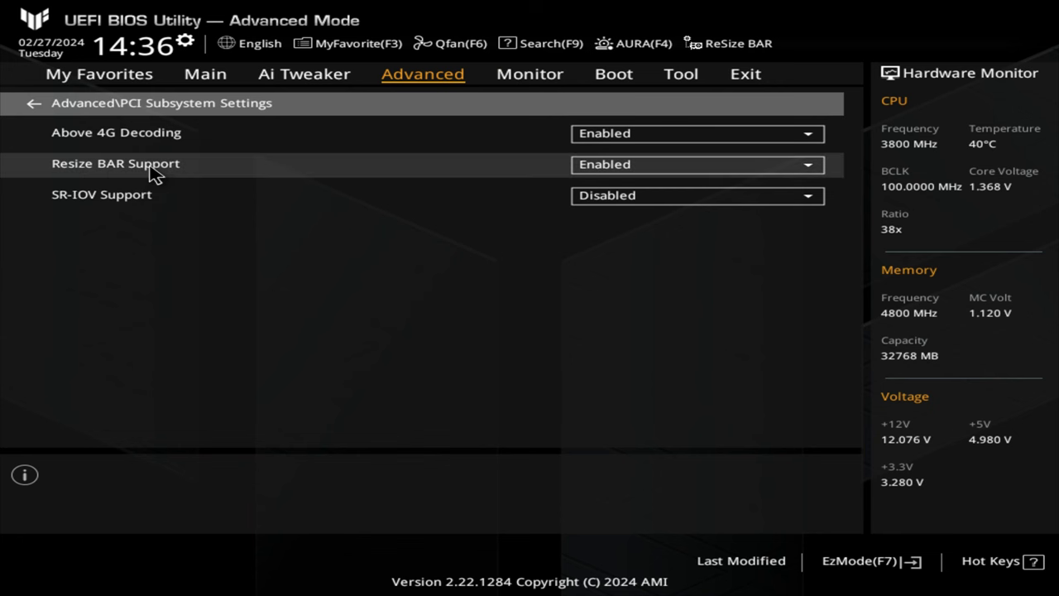
Leave the PCI Subsystem Settings and examine the Boot Configuration options in the Boot section
key("Escape")
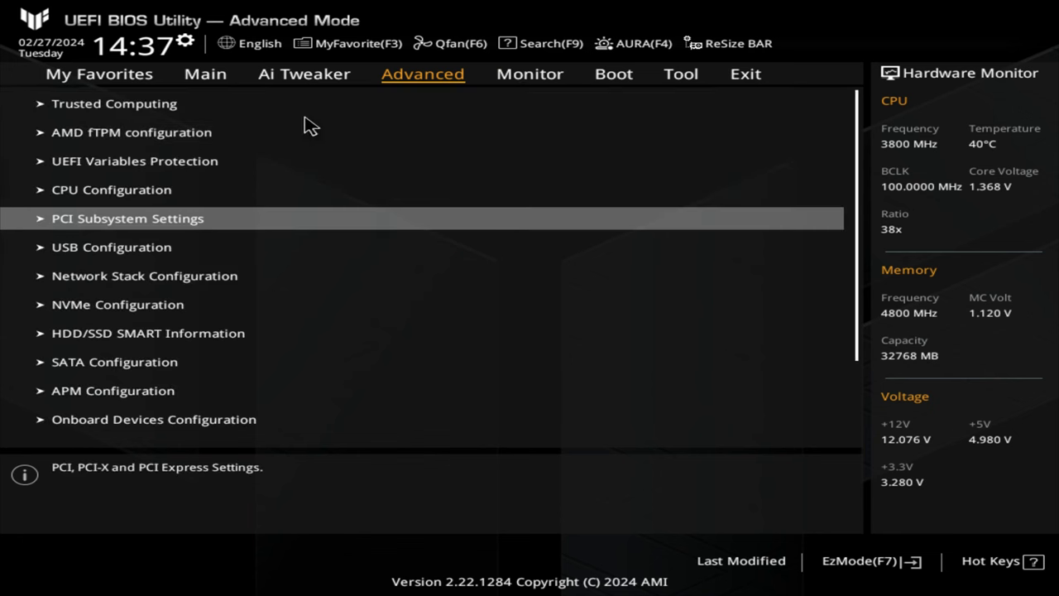
left_click(616, 82)
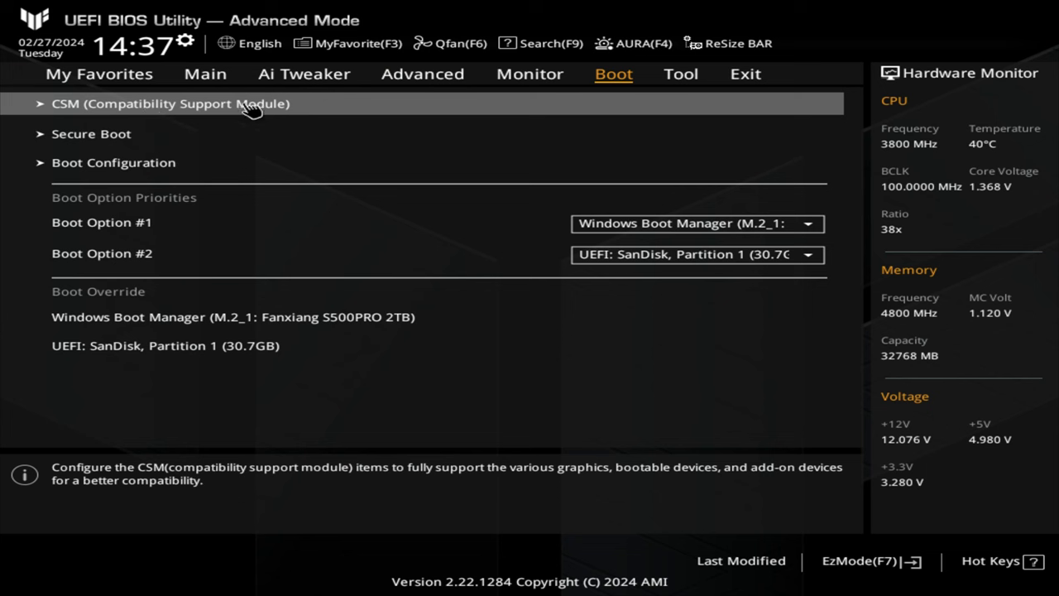
left_click(120, 169)
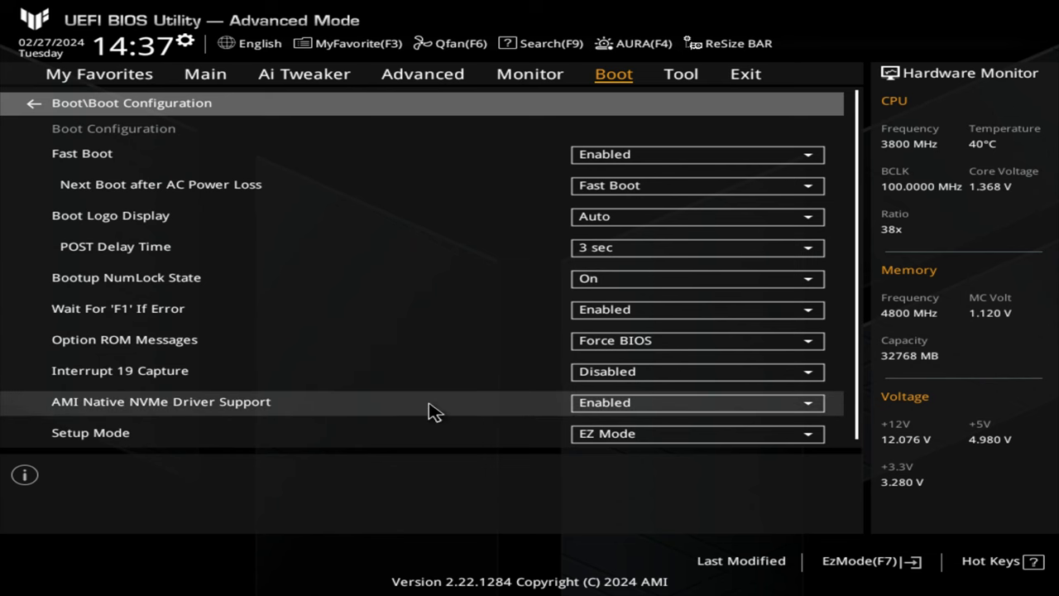
key("Escape")
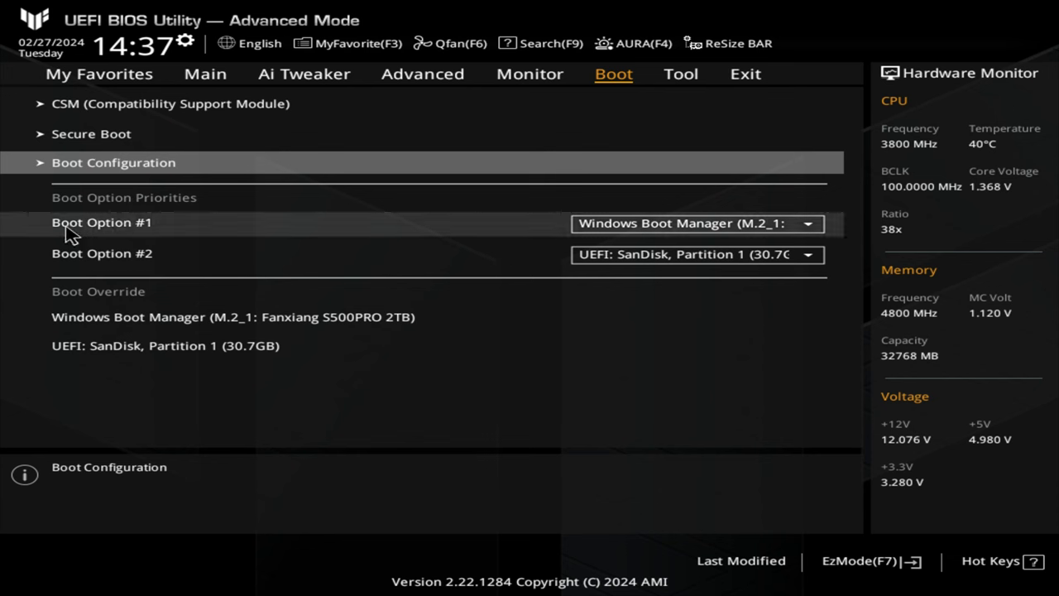
Keep Windows Boot Manager as Boot Option #1 and set Boot Option #2 to Disabled
left_click(626, 232)
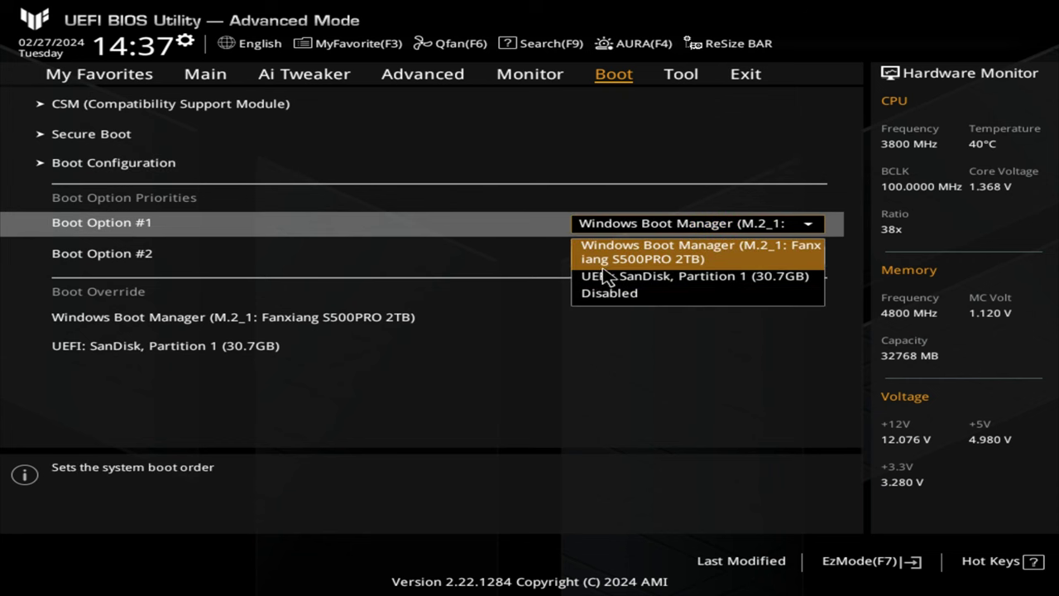
left_click(530, 227)
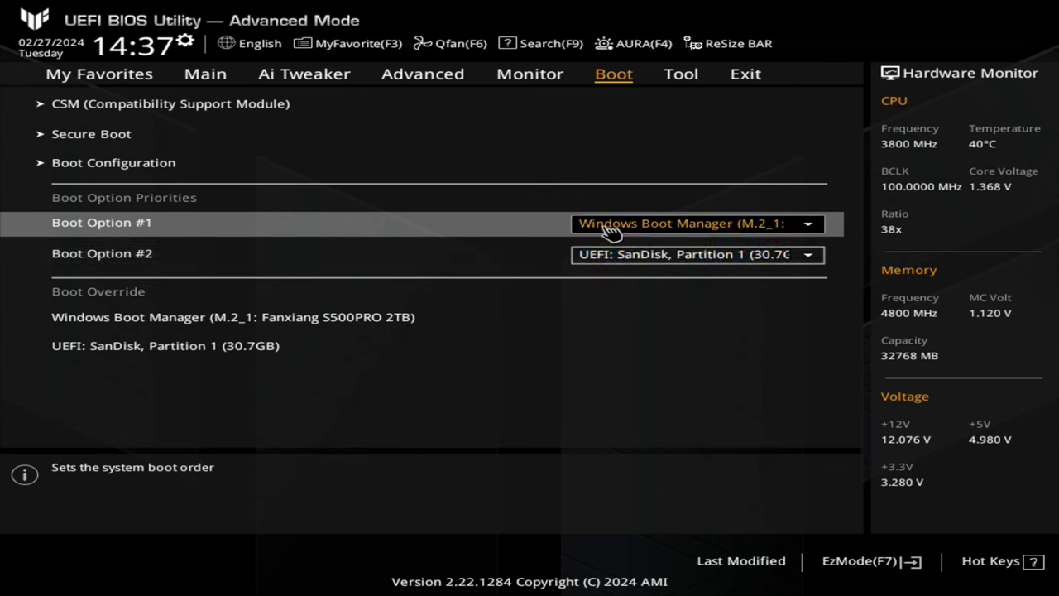
left_click(683, 257)
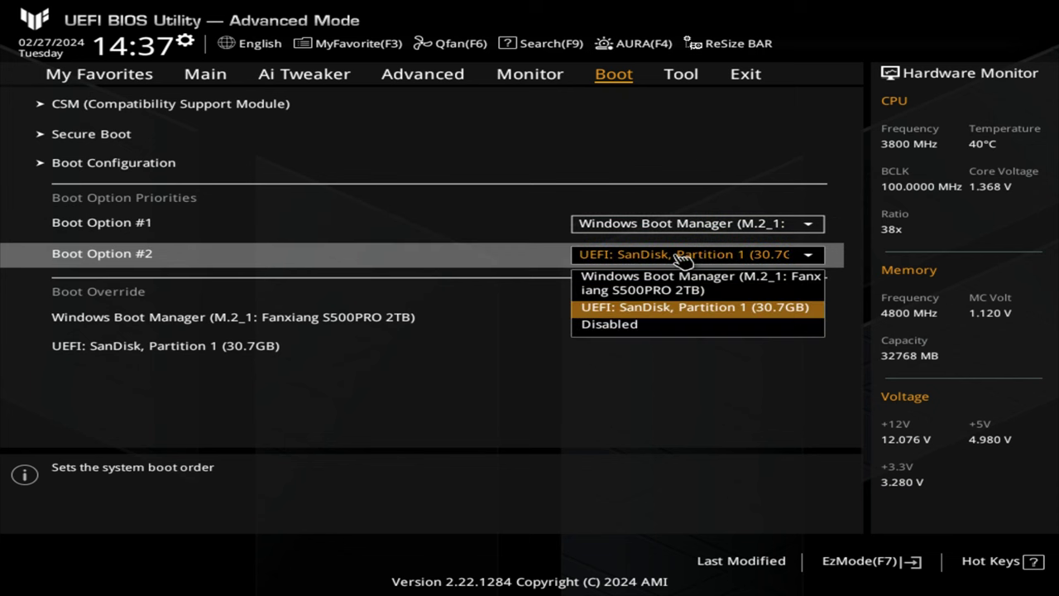
left_click(610, 324)
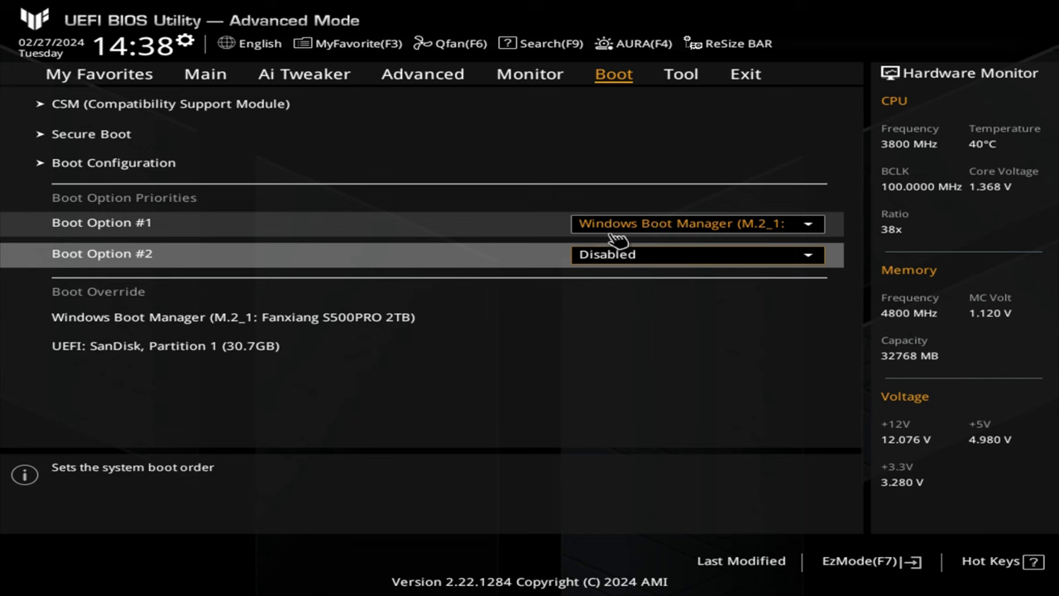
Examine the LED lighting choices for working and sleep states and the S5 USB power delivery option in the Advanced Onboard Devices Configuration
key("Left")
key("Left")
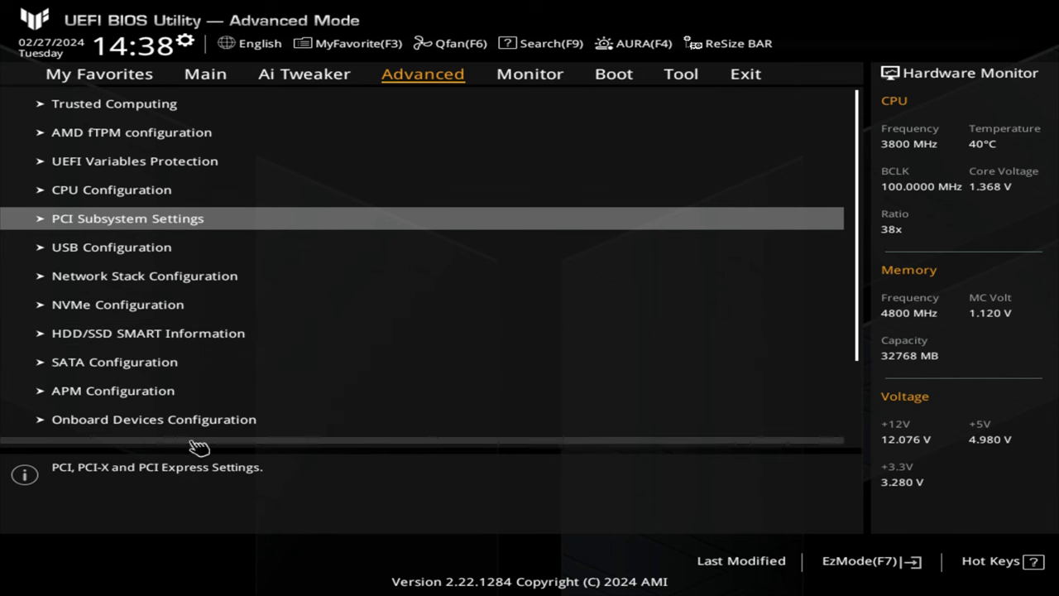
left_click(146, 422)
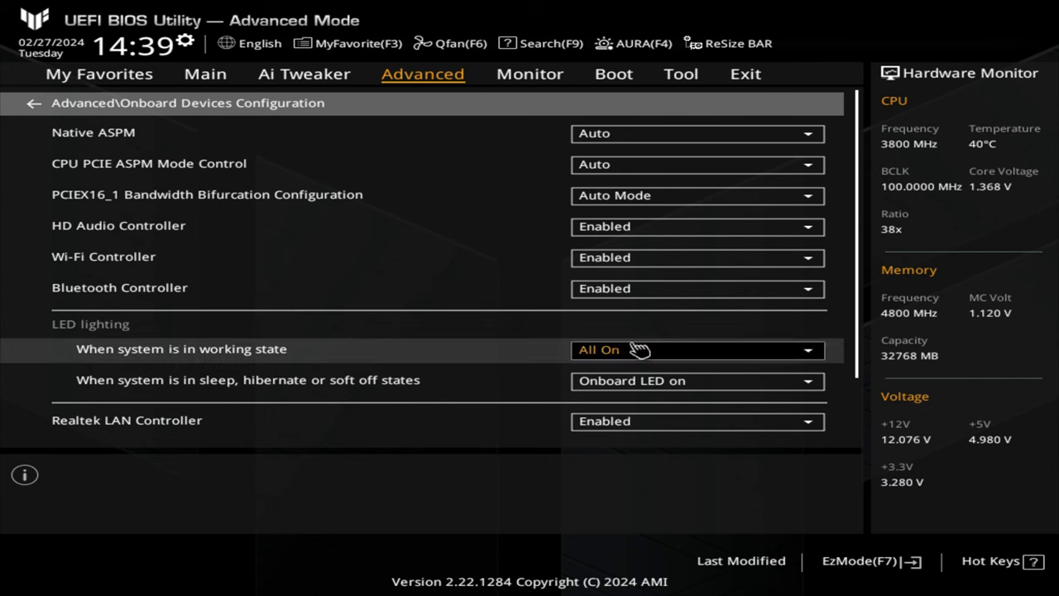
left_click(583, 351)
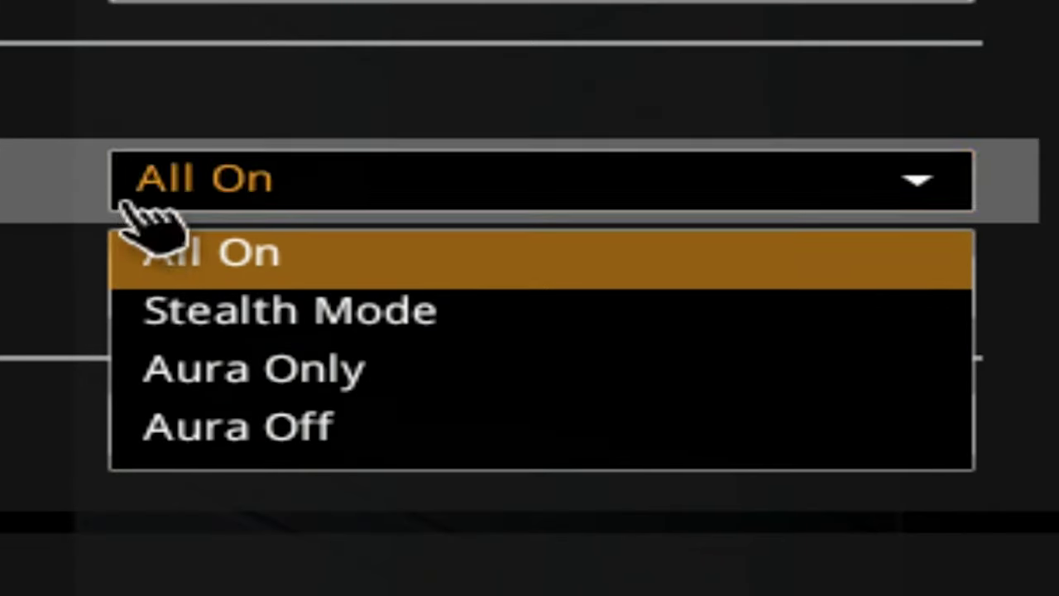
left_click(145, 261)
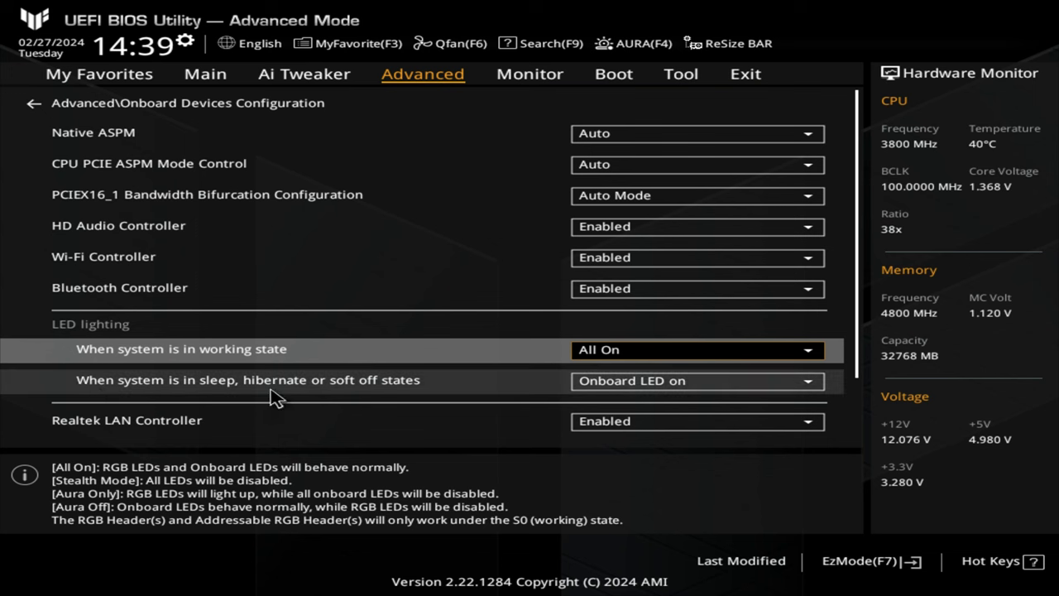
left_click(612, 383)
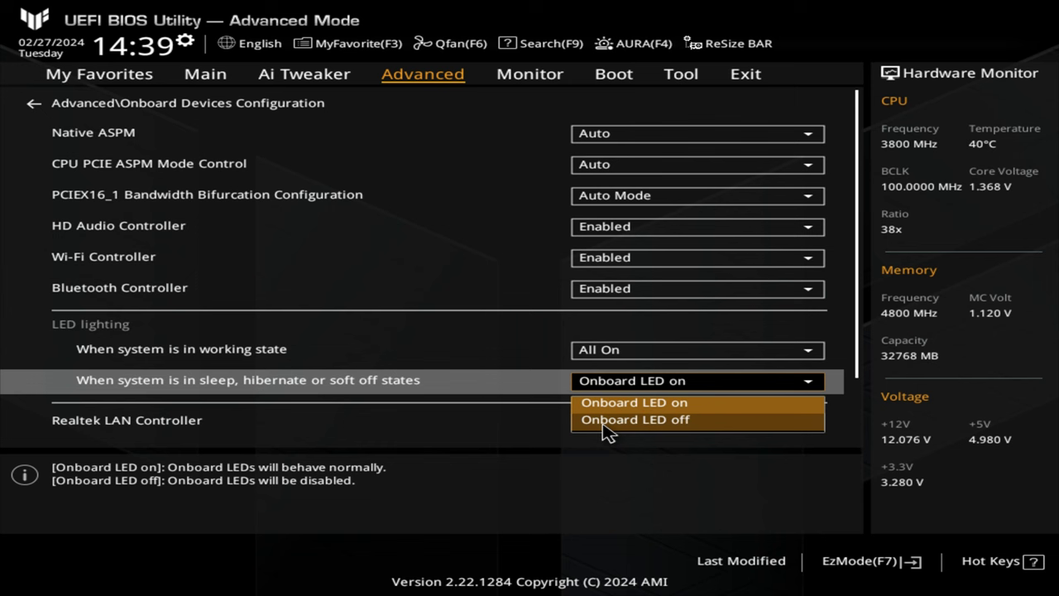
left_click(534, 377)
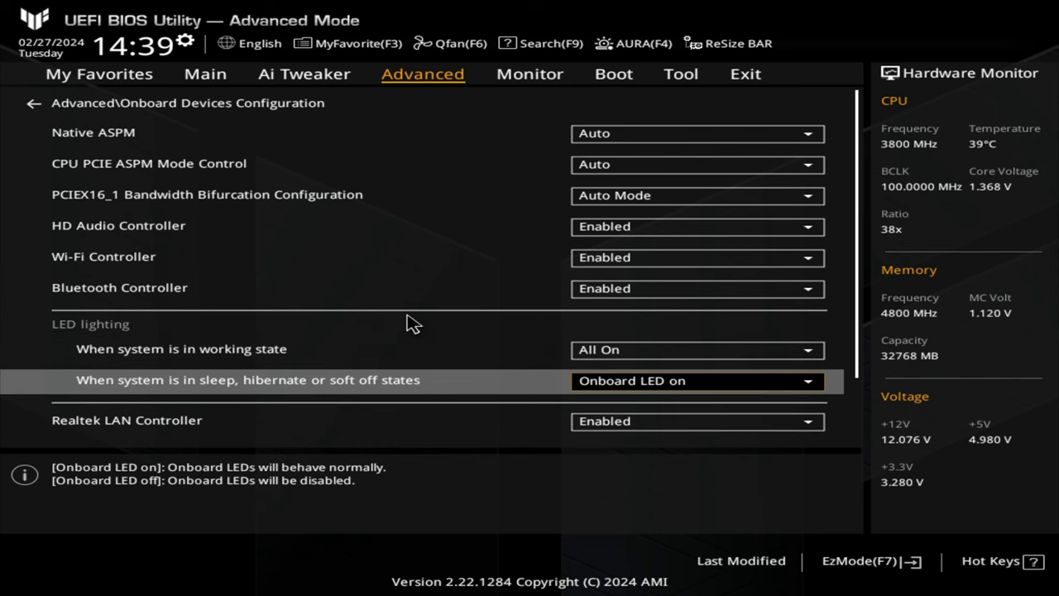
key("Down")
key("Down")
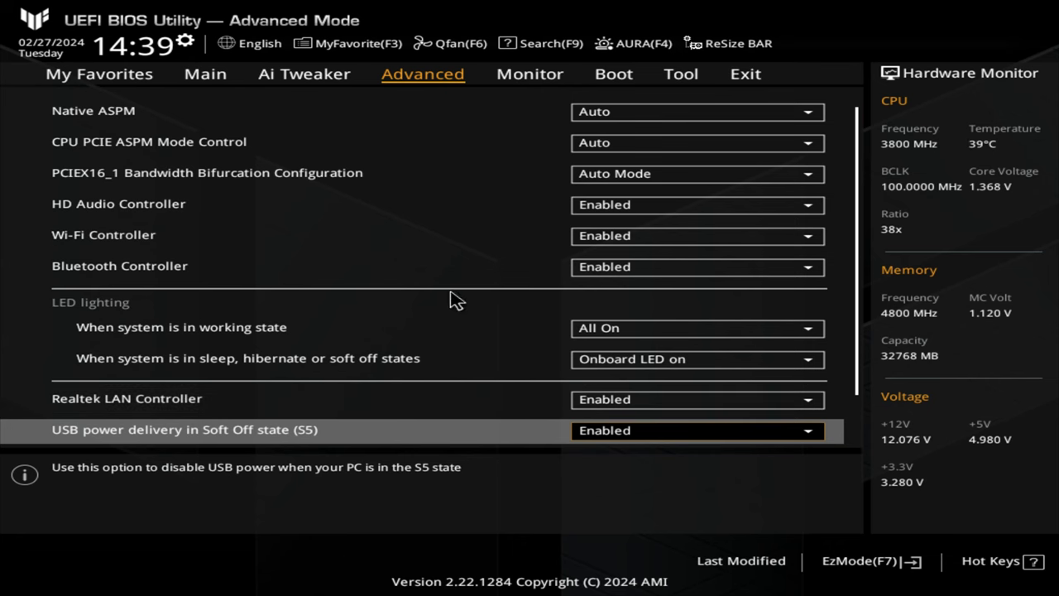
Set ASUS Performance Enhancement to Enabled in the Ai Tweaker settings
key("Left")
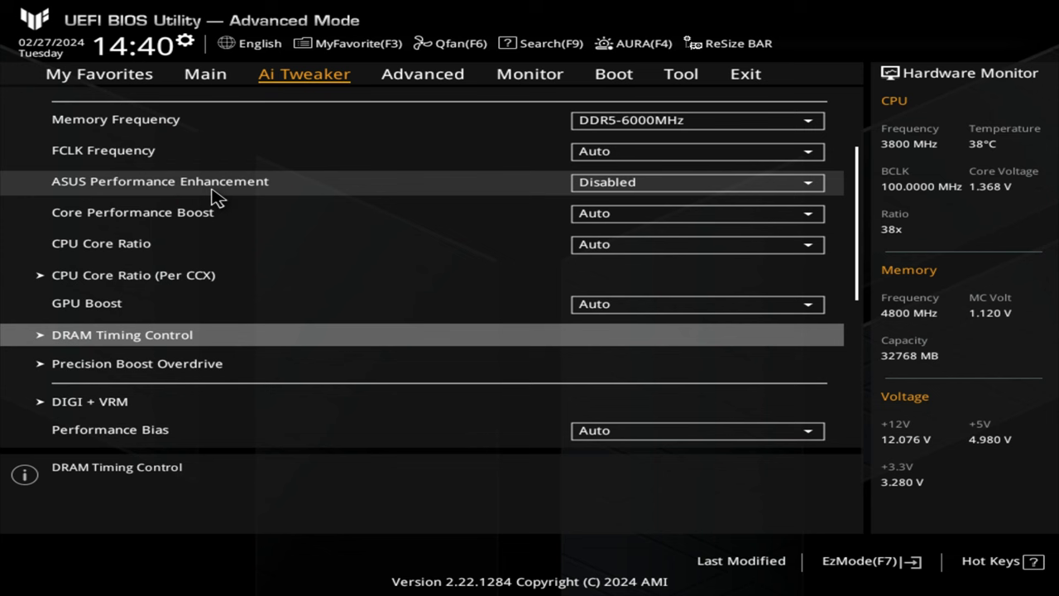
left_click(642, 192)
left_click(604, 220)
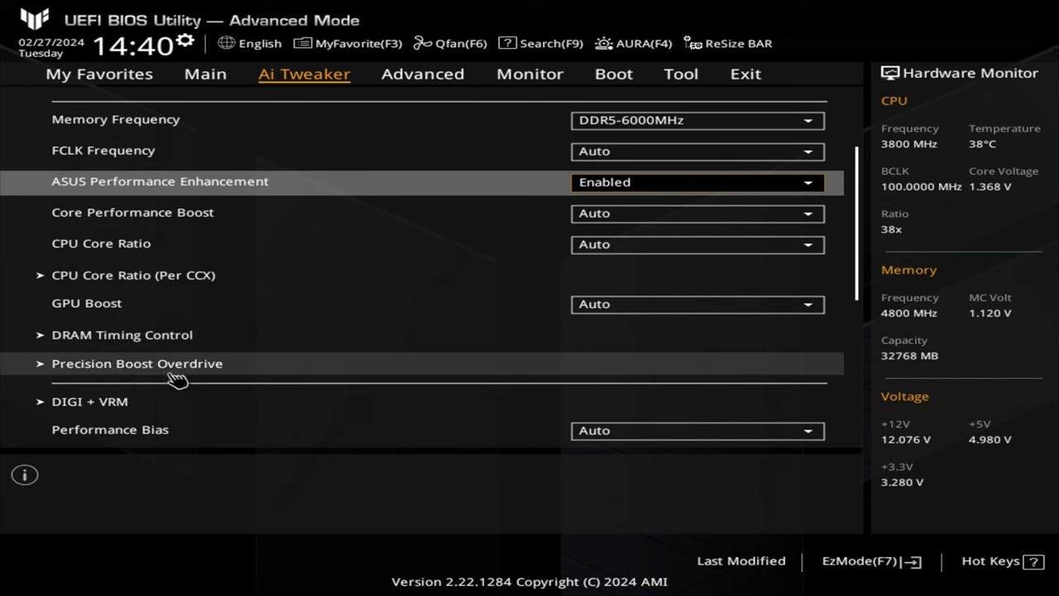
Set the Curve Optimizer to All Cores within the Precision Boost Overdrive settings
left_click(121, 374)
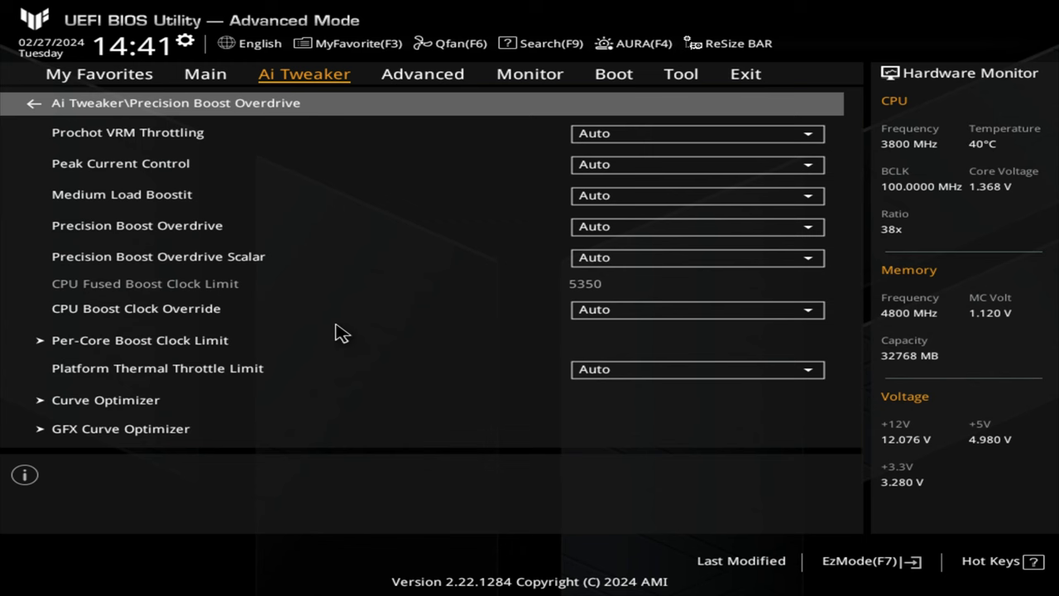
key("Down")
key("Down")
key("Down")
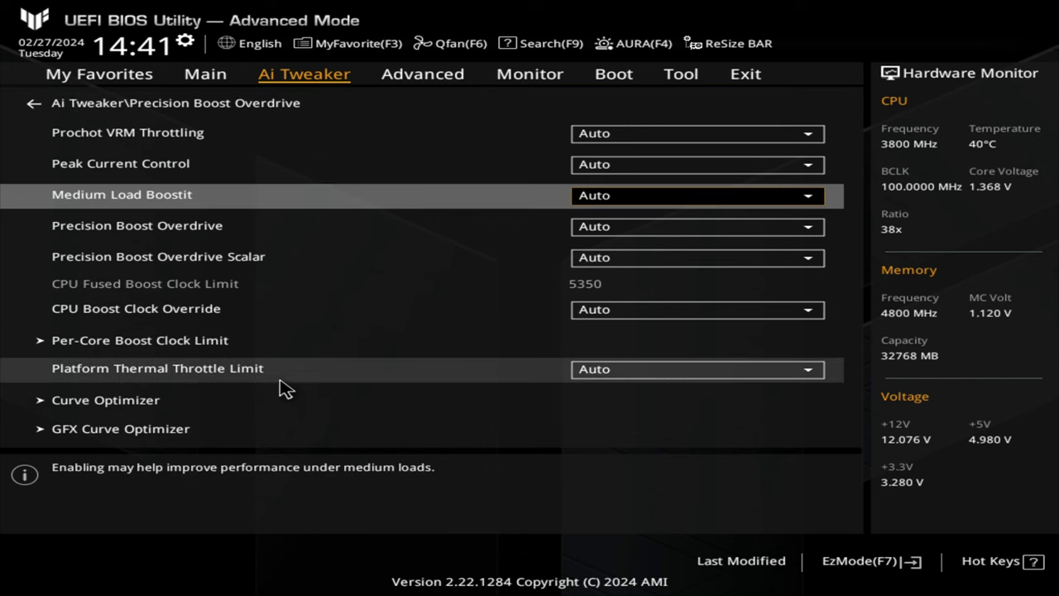
left_click(105, 401)
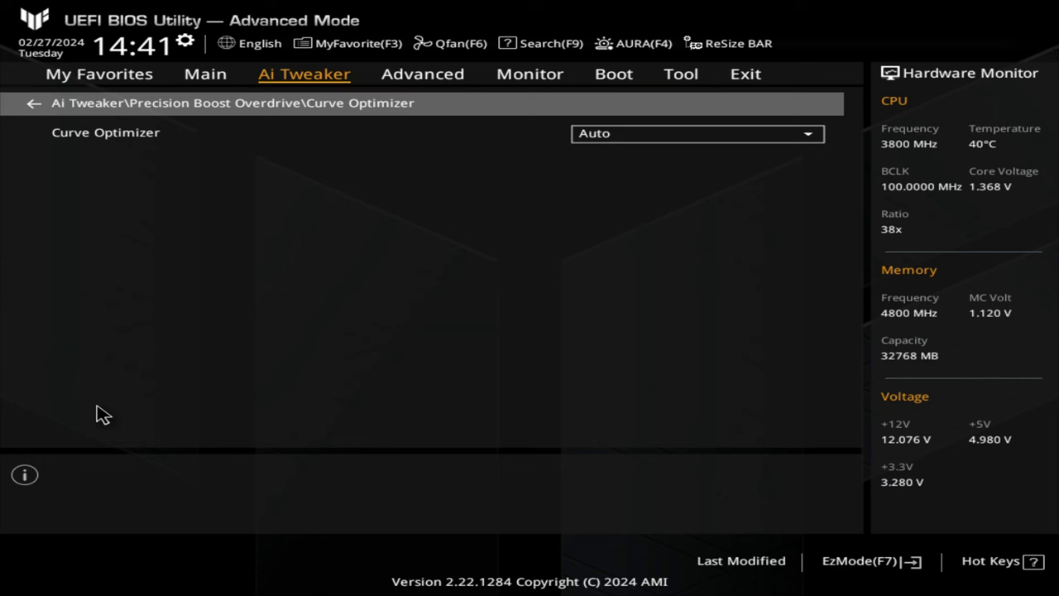
left_click(615, 138)
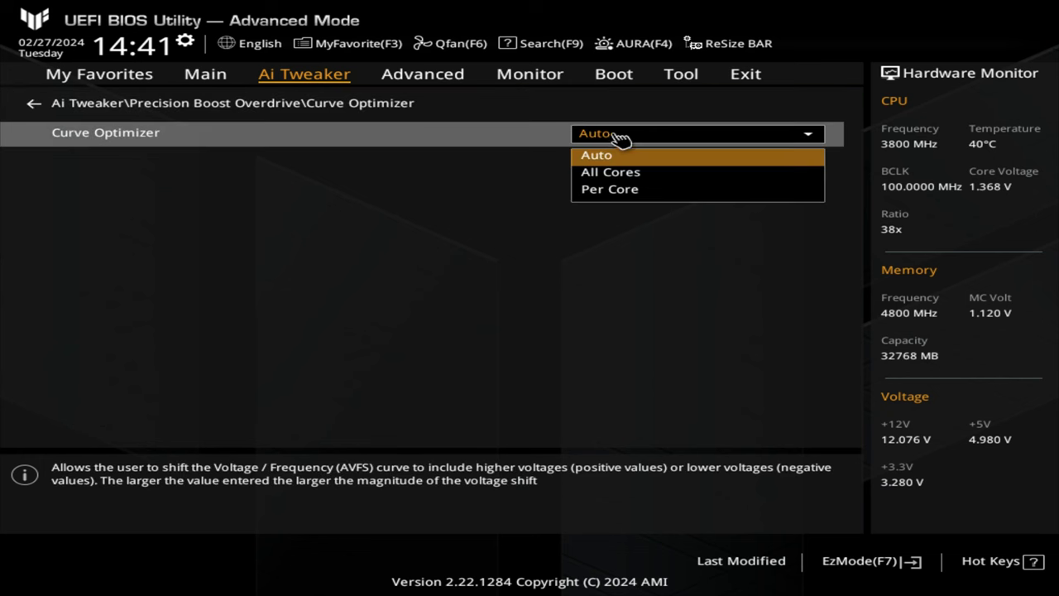
left_click(603, 173)
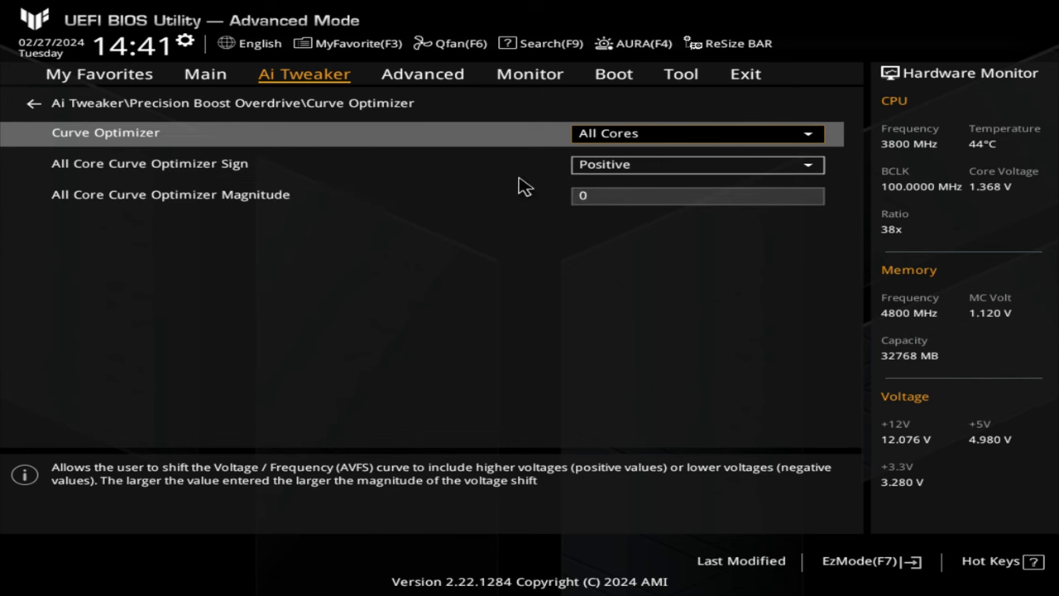
Set the All Core Curve Optimizer Sign to Negative and its Magnitude to 30, and return to Precision Boost Overdrive
left_click(667, 166)
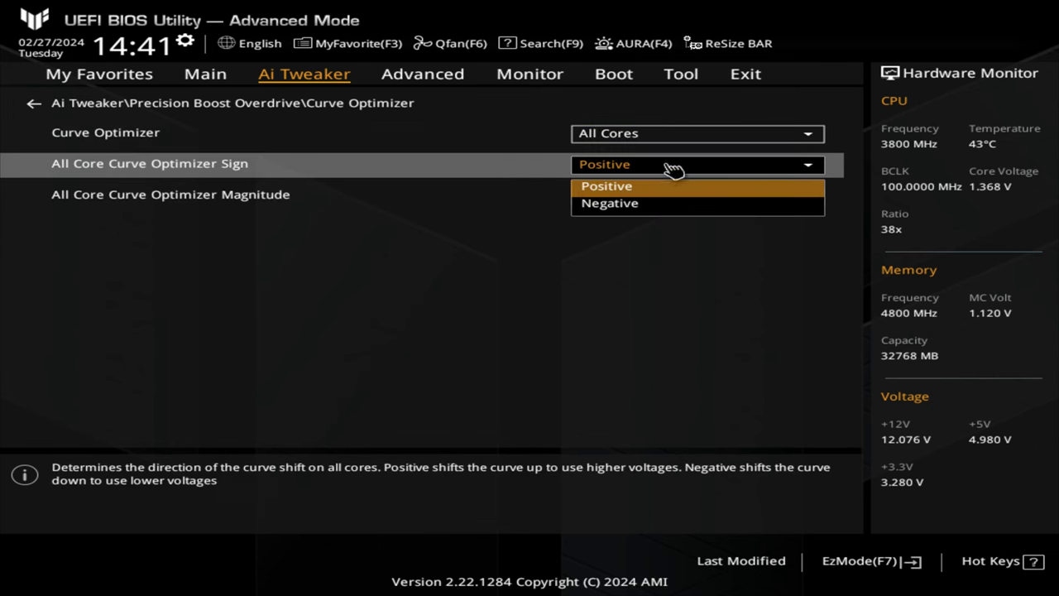
left_click(614, 204)
left_click(611, 209)
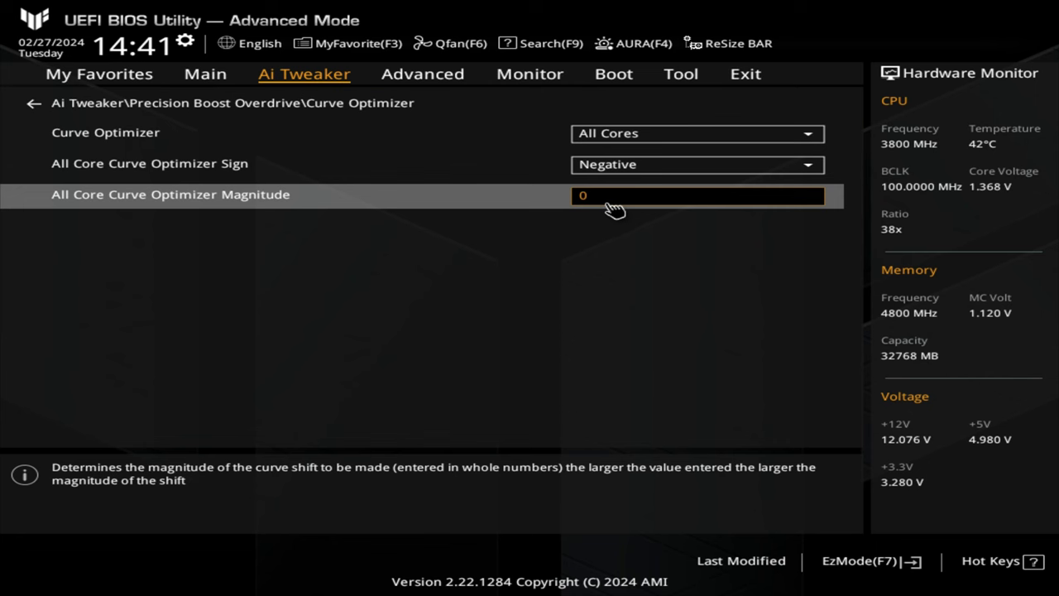
left_click(621, 172)
left_click(617, 204)
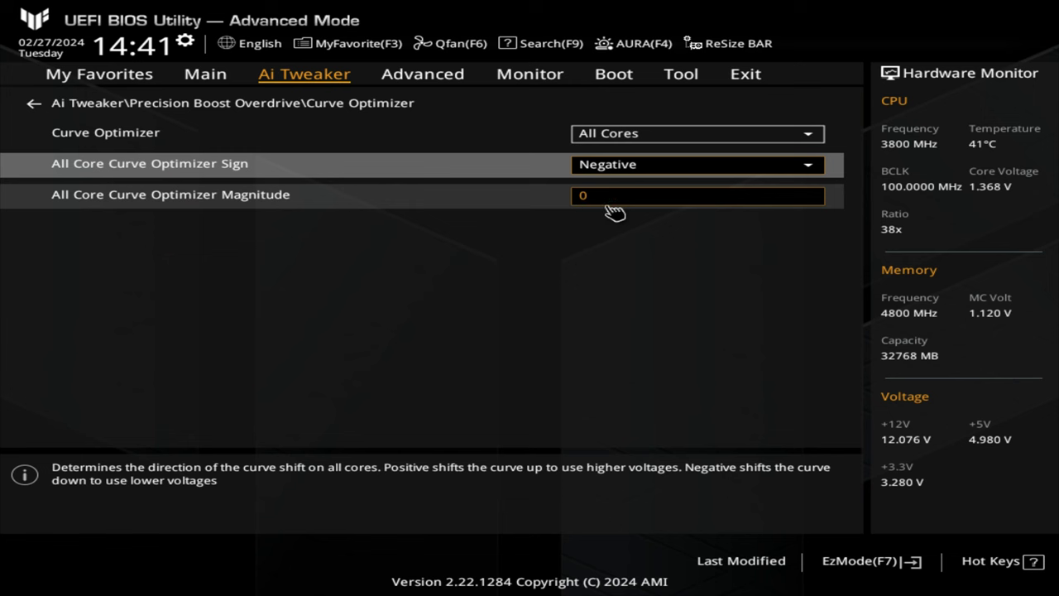
left_click(633, 203)
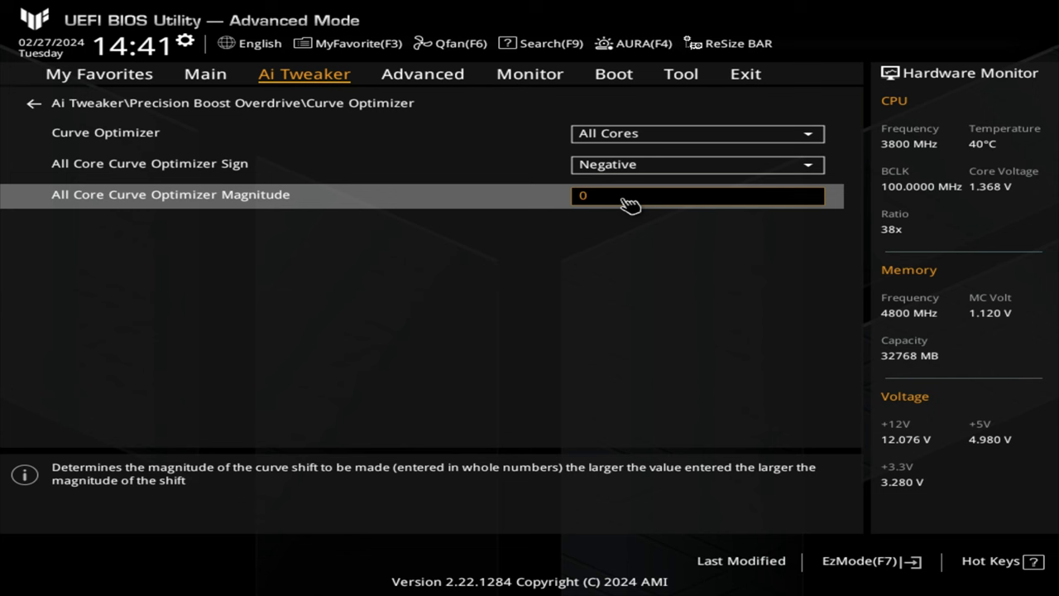
type("30")
left_click(32, 105)
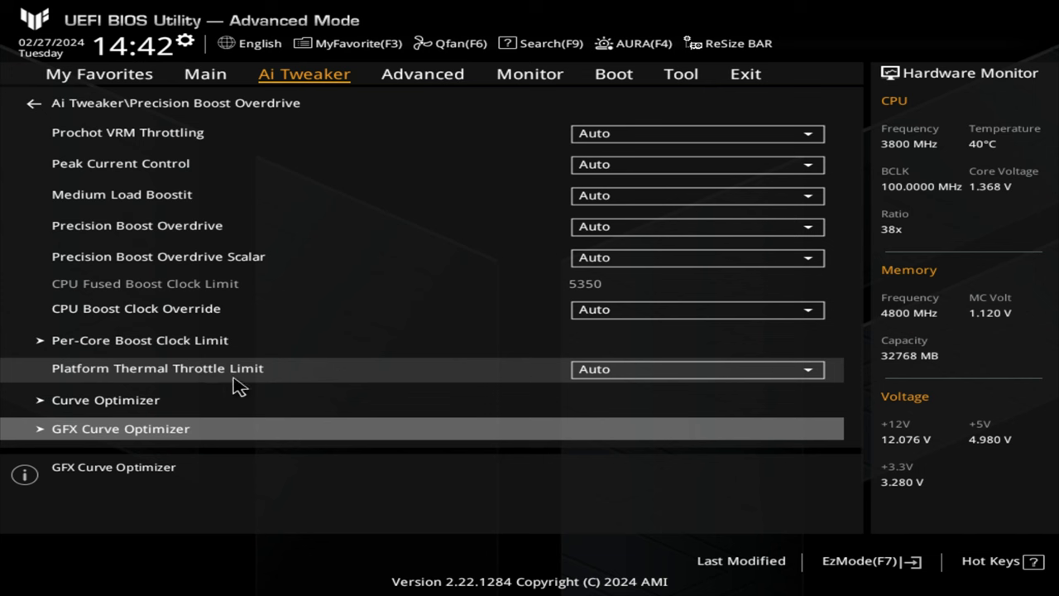
Try the Manual option for Platform Thermal Throttle Limit and switch it back to Auto
left_click(633, 379)
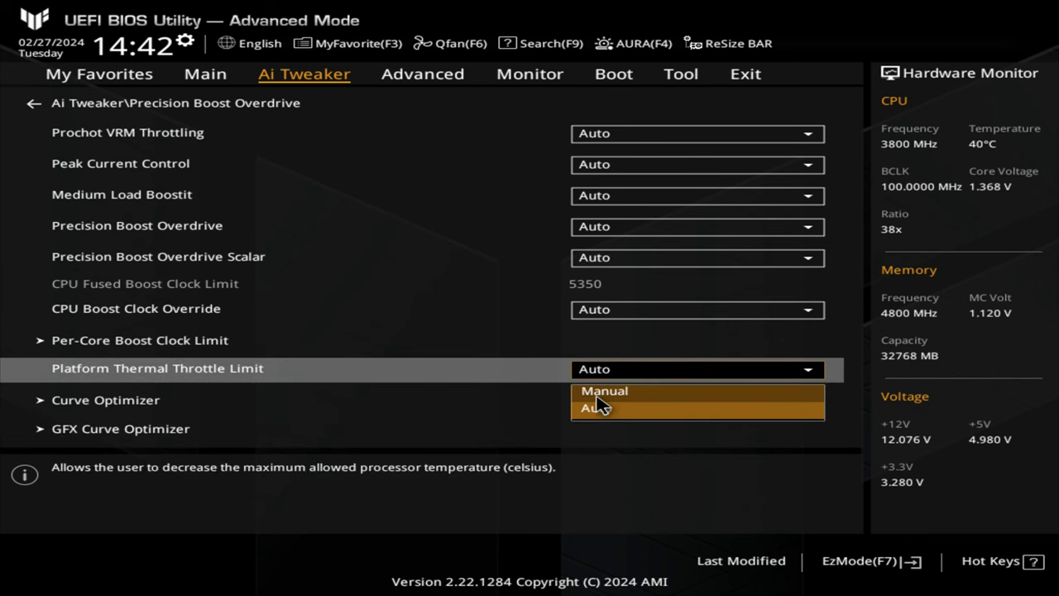
left_click(603, 391)
scroll(560, 360, "down", 3)
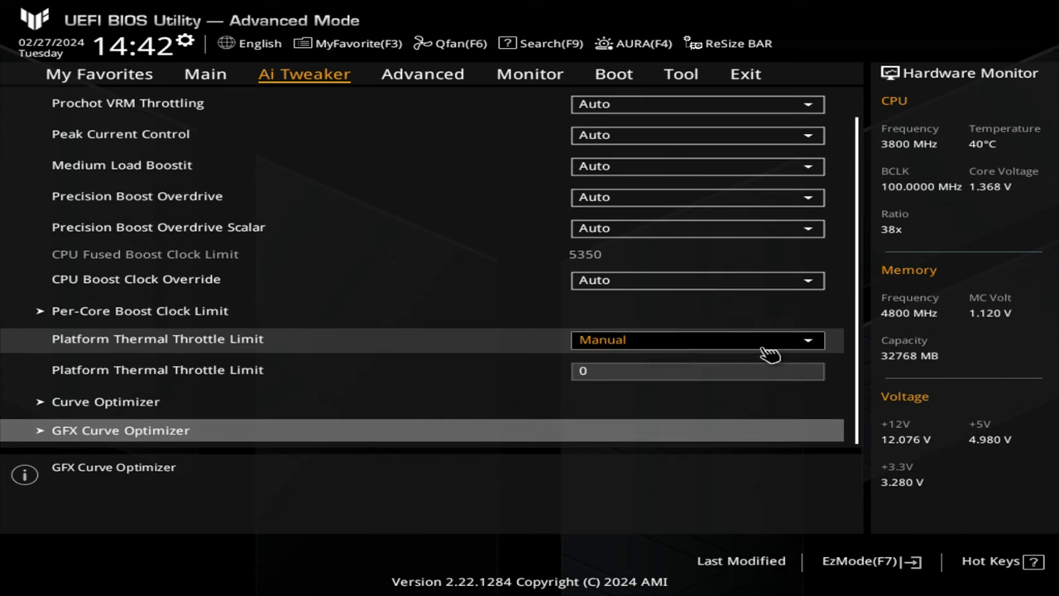
left_click(810, 346)
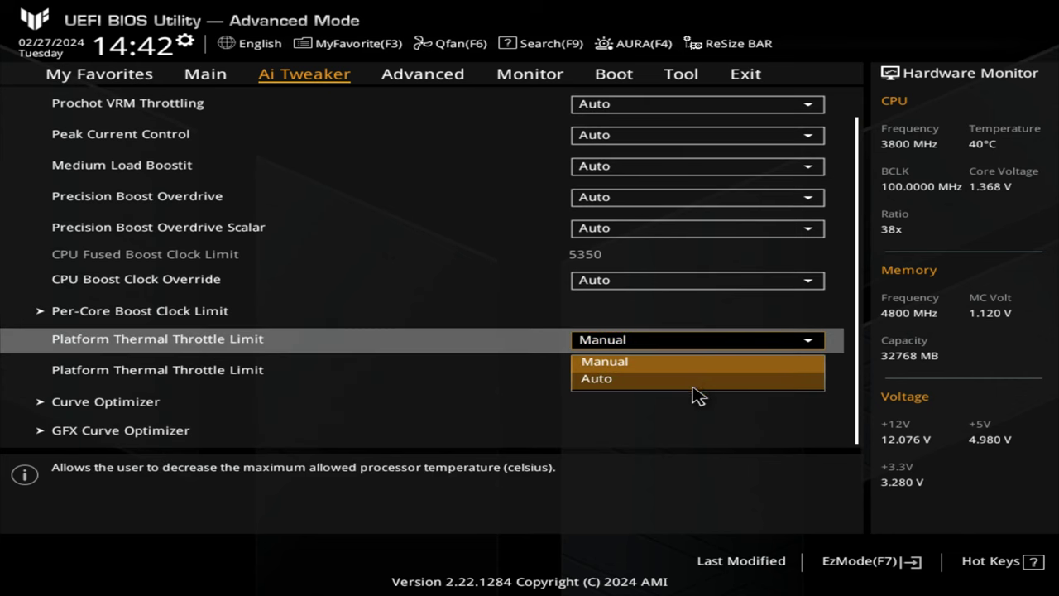
left_click(697, 391)
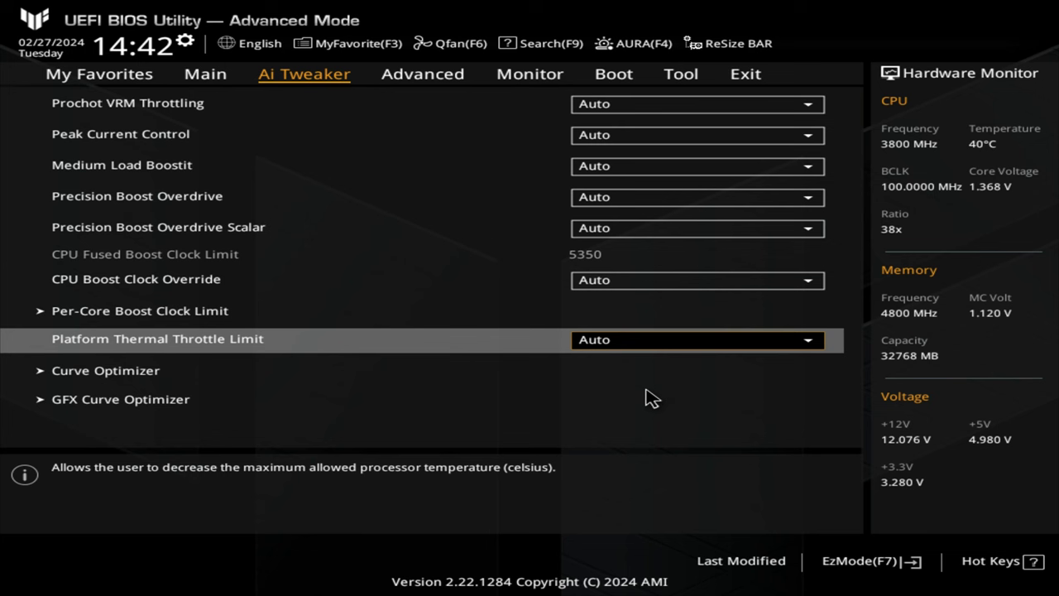